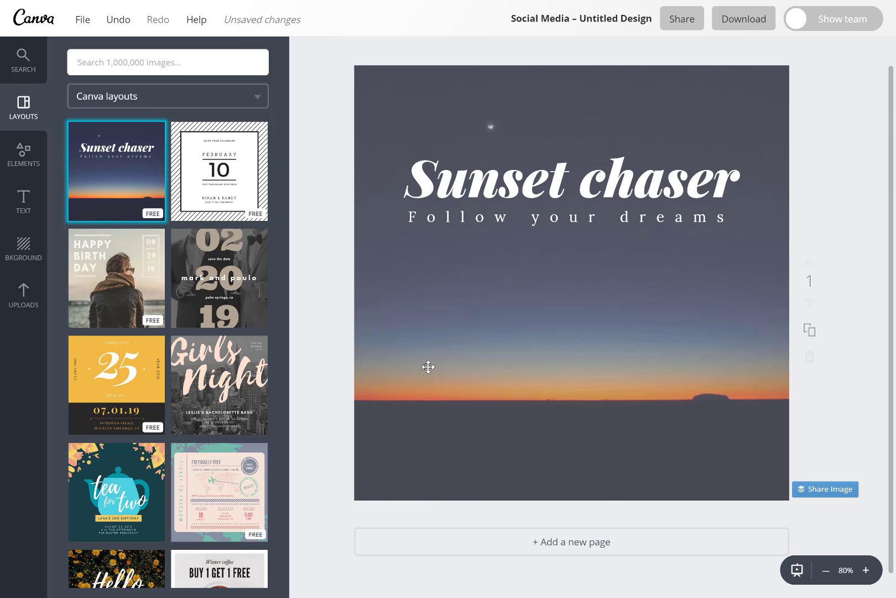
# - Replace the sunset background with the uploaded cockpit instrument panel photo
pyautogui.click(22, 250)
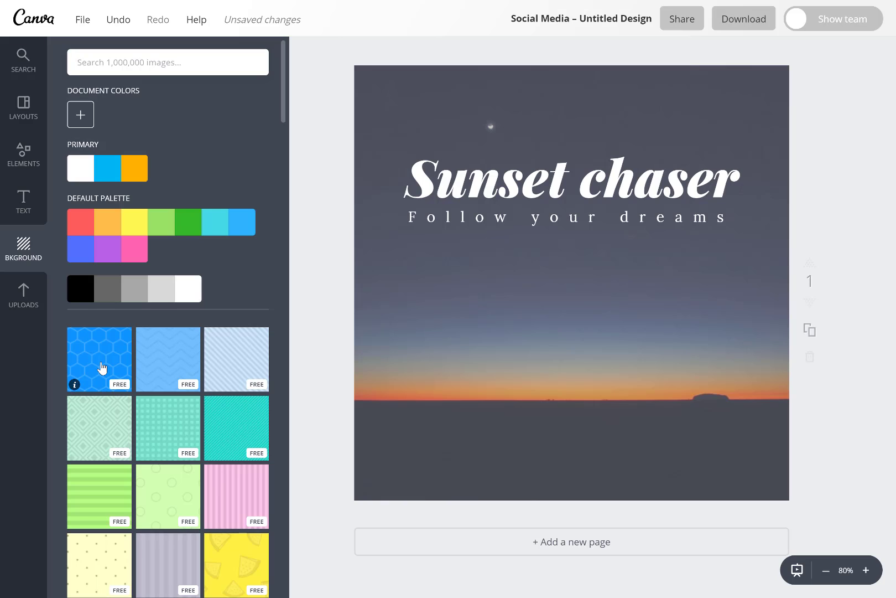
pyautogui.click(440, 316)
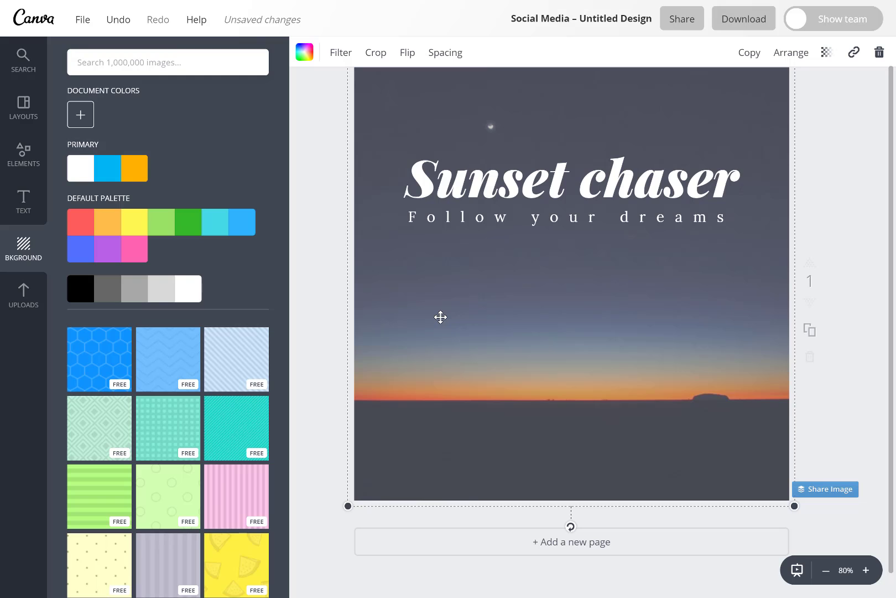
pyautogui.click(22, 297)
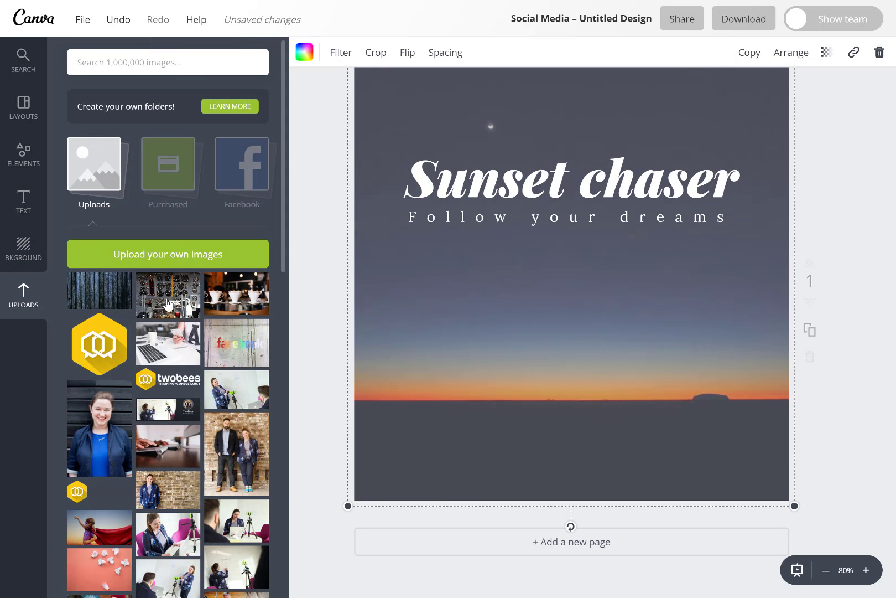
pyautogui.moveTo(139, 306); pyautogui.dragTo(433, 273)
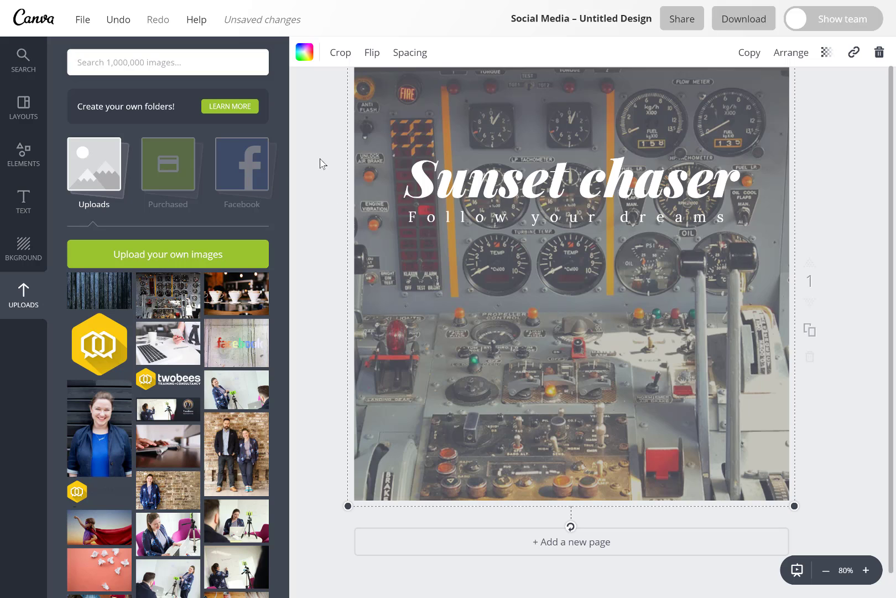
# - Apply the Normal filter to the cockpit background photo
pyautogui.scroll(1, 321, 163)
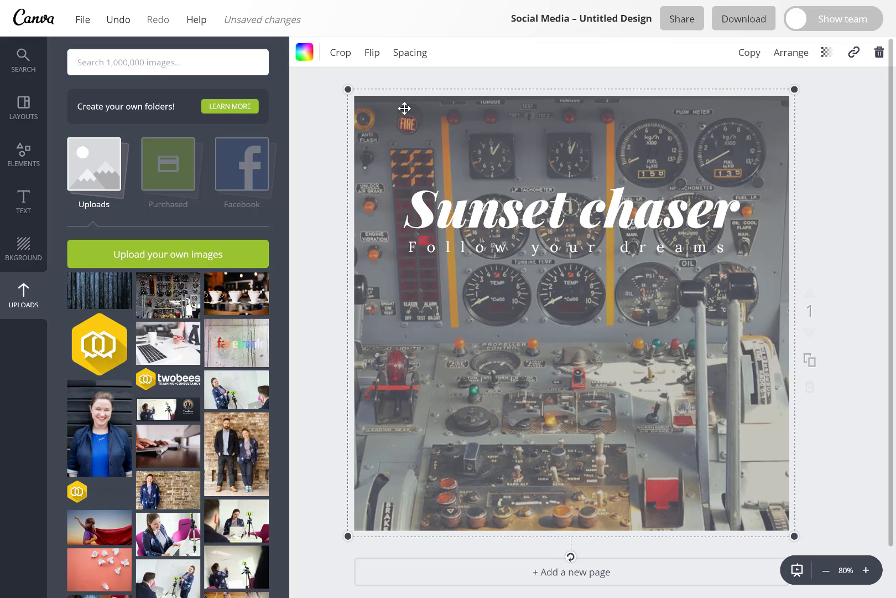
pyautogui.click(341, 53)
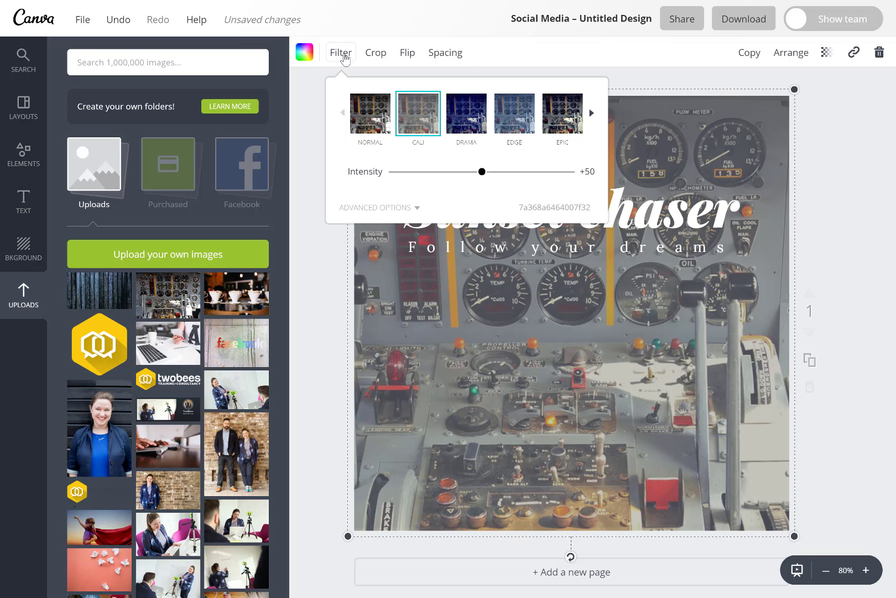
pyautogui.click(367, 113)
pyautogui.click(309, 274)
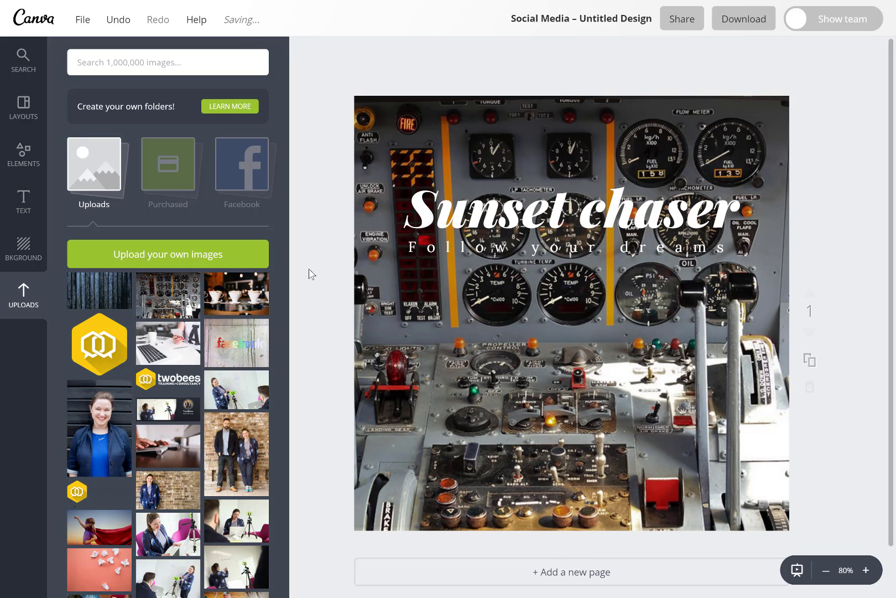
# - Delete the "Sunset chaser" heading and the "Follow your dreams" subheading from the design
pyautogui.click(423, 212)
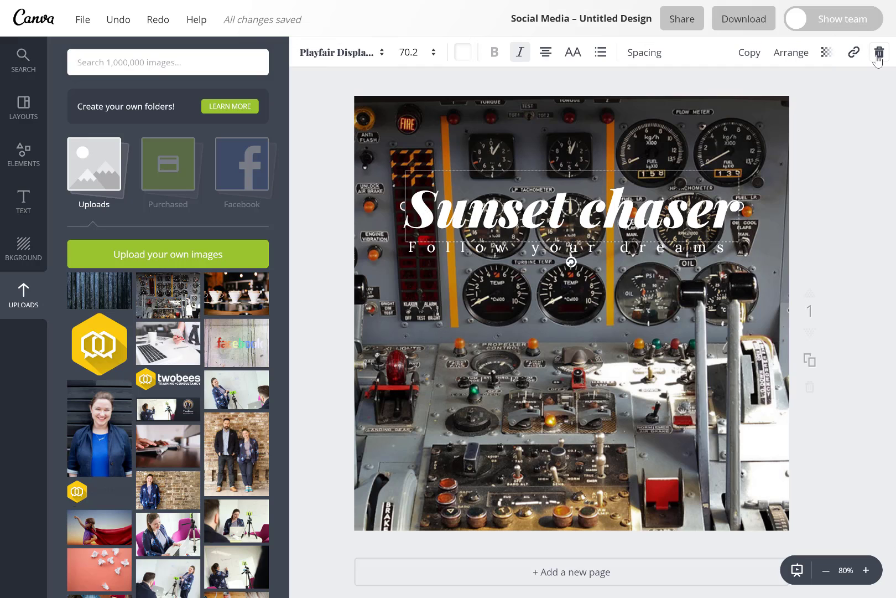
pyautogui.press('Delete')
pyautogui.click(566, 249)
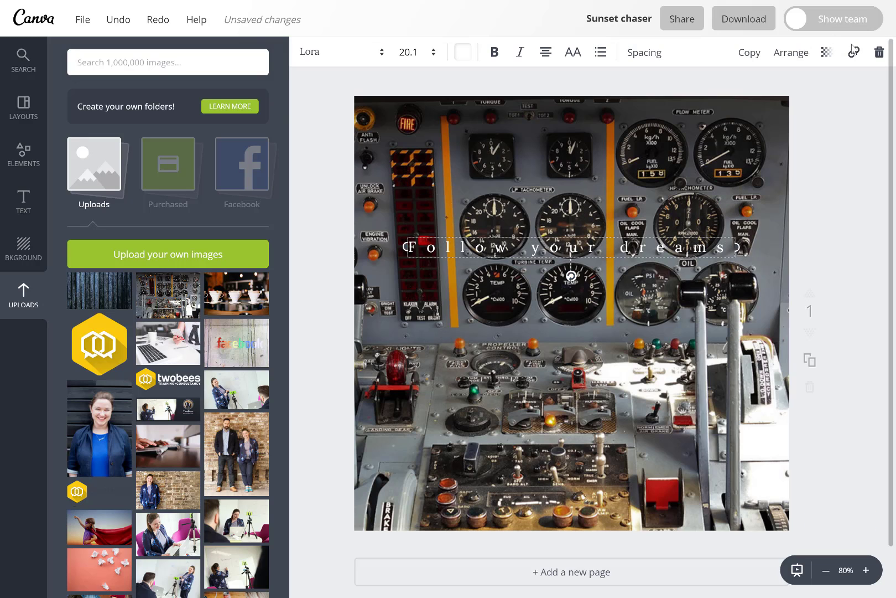
pyautogui.click(879, 53)
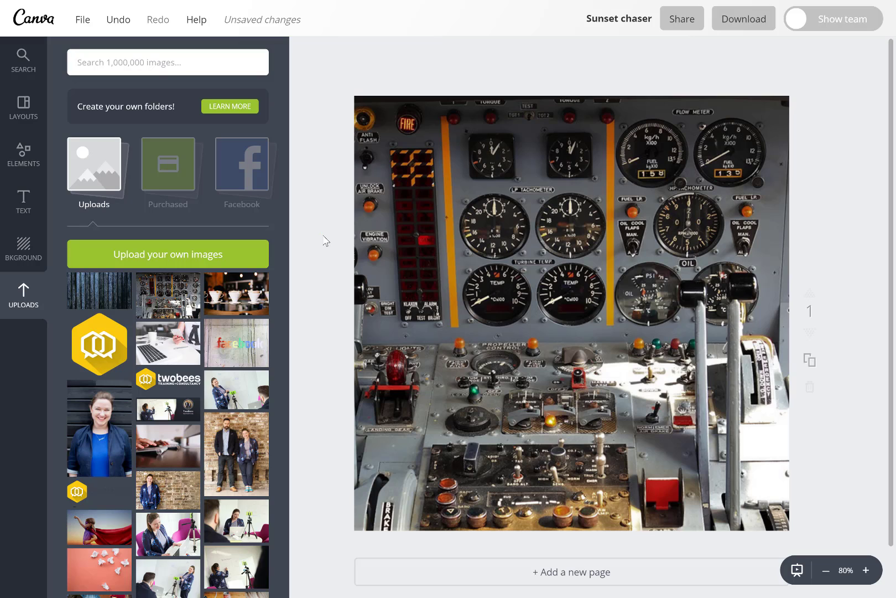
# - Blur the cockpit background photo with a blur value of +78 in the advanced filter options
pyautogui.click(529, 218)
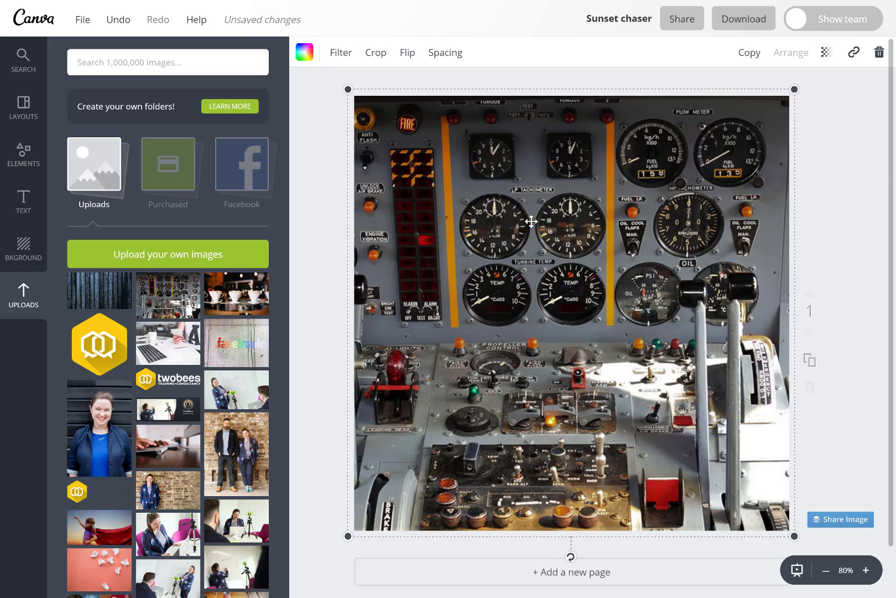
pyautogui.click(339, 54)
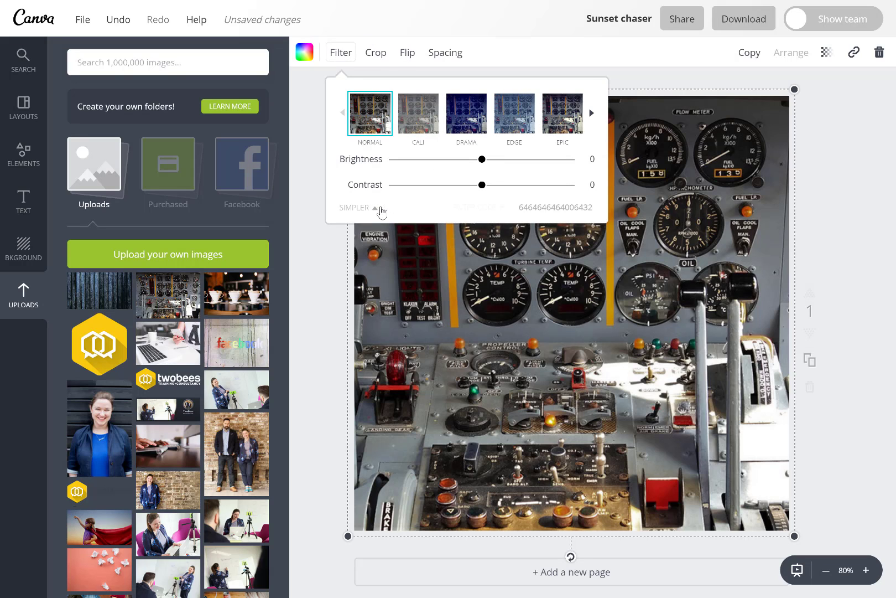
pyautogui.click(381, 208)
pyautogui.moveTo(483, 262); pyautogui.dragTo(552, 260)
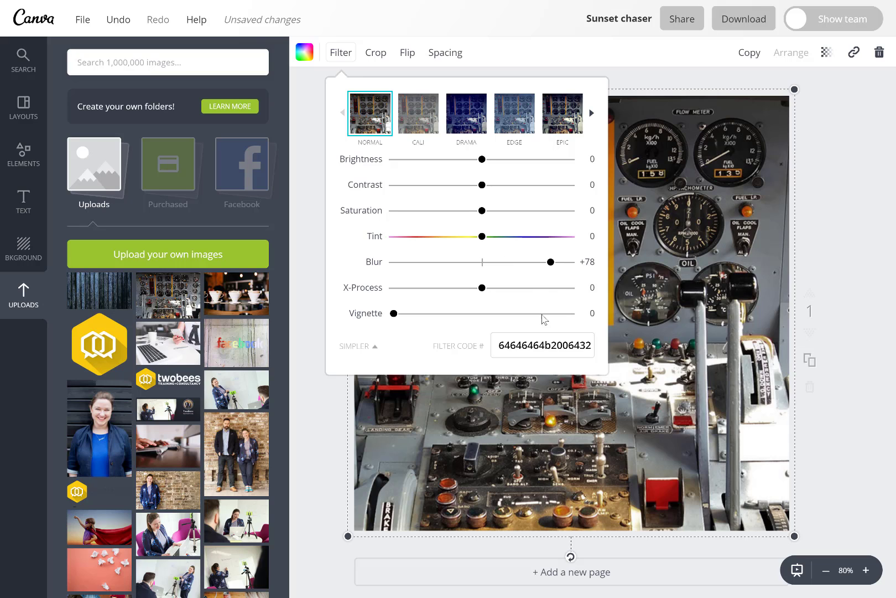
pyautogui.click(322, 431)
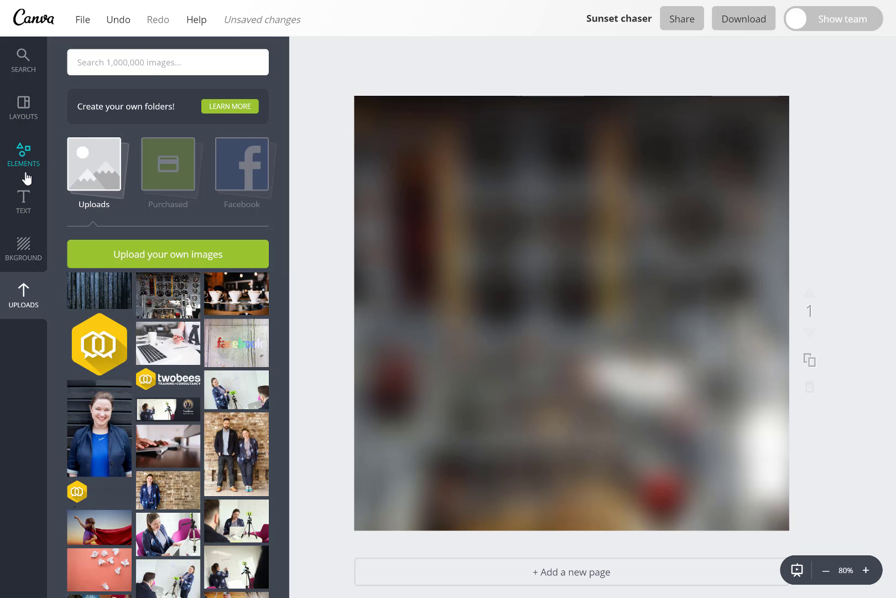
# - Add a heading reading "Come with us!" with "SPACE" on a second line
pyautogui.click(23, 202)
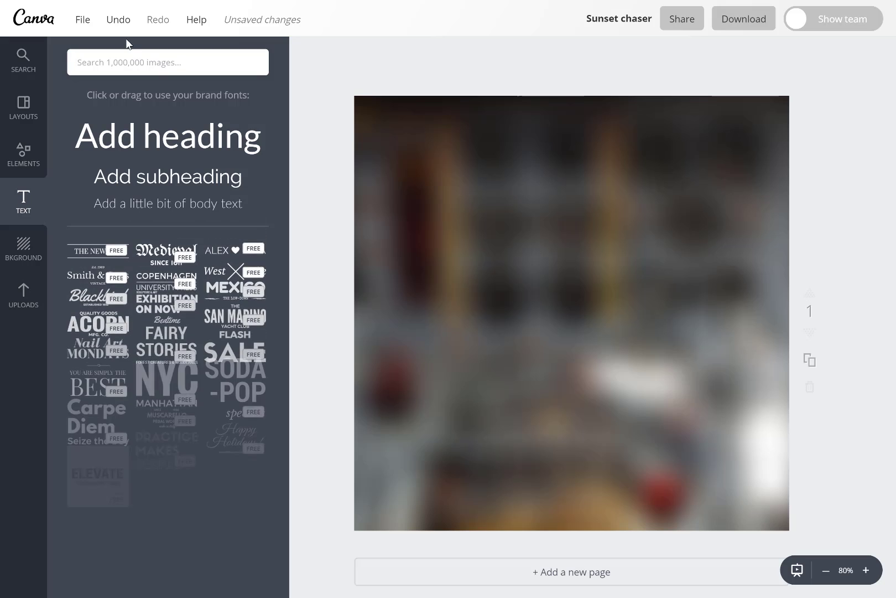
pyautogui.click(151, 143)
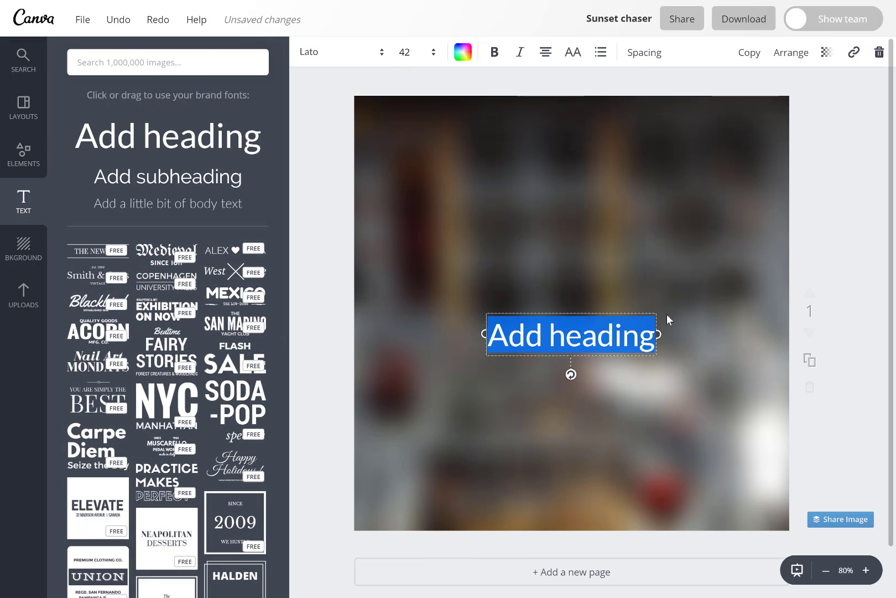
pyautogui.write('Come w')
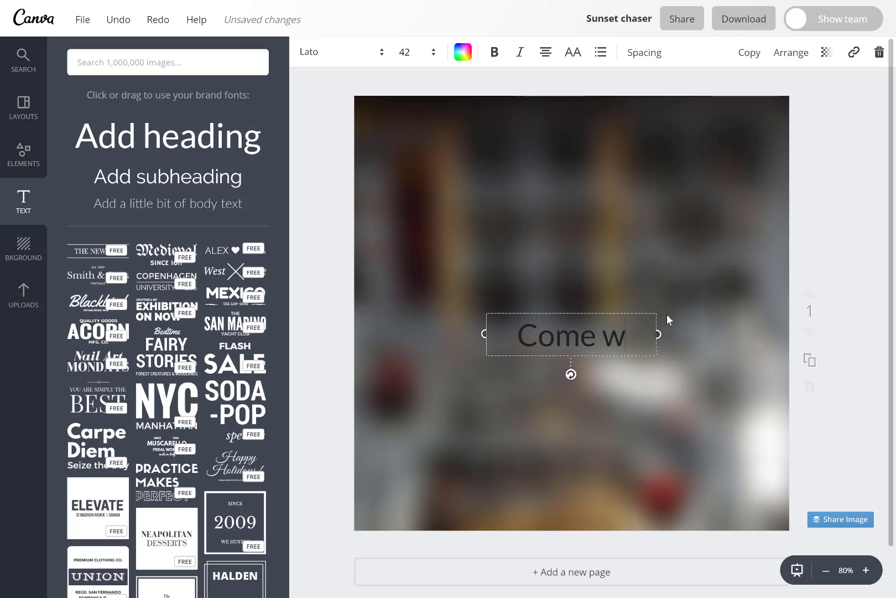
pyautogui.write('ith us!')
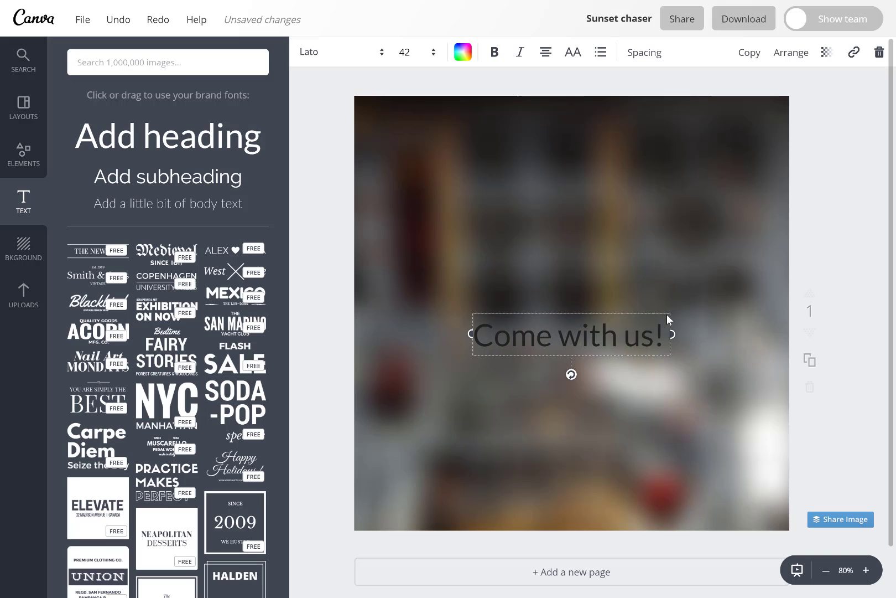
pyautogui.press('Return')
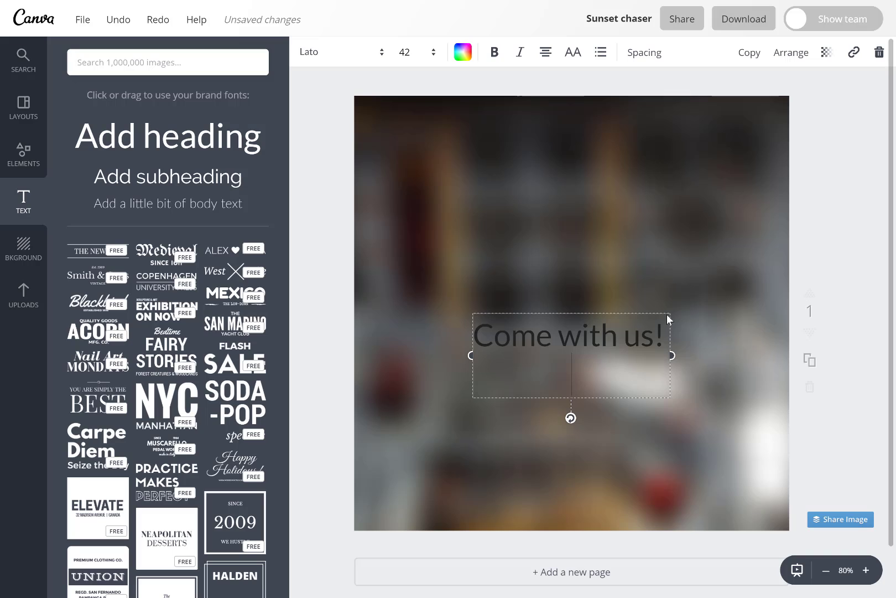
pyautogui.write('SPACE')
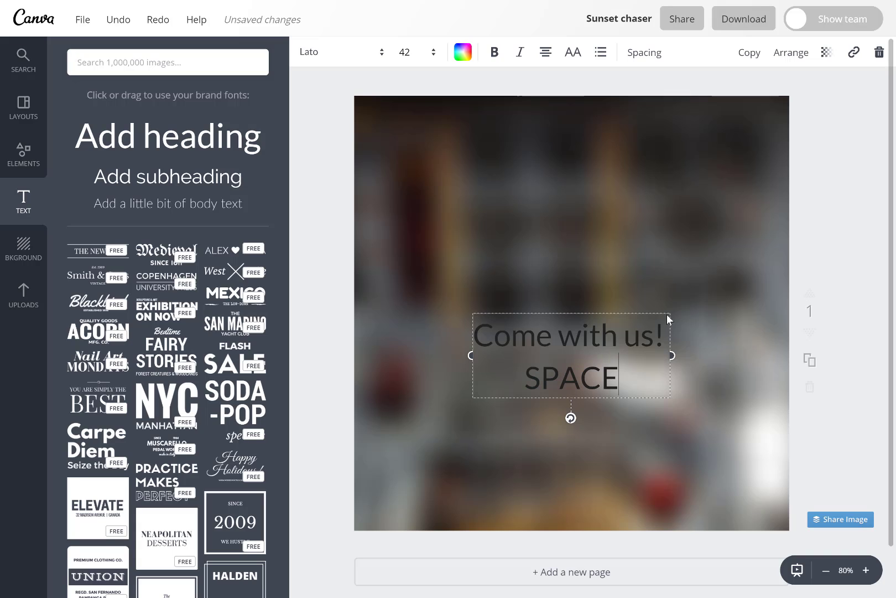
# - Change the colour of both heading lines to white
pyautogui.hotkey('shift', 'Up')
pyautogui.hotkey('shift', 'Up')
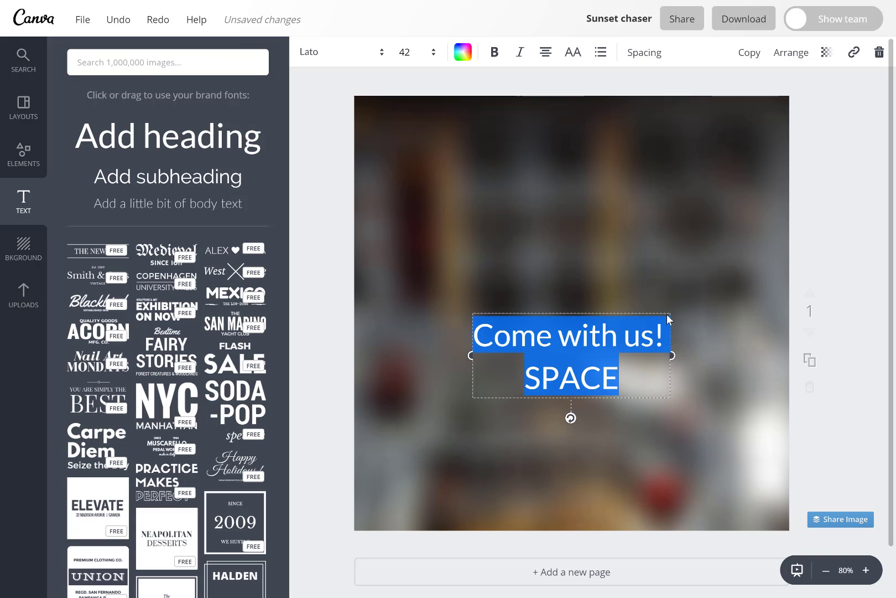
pyautogui.click(468, 55)
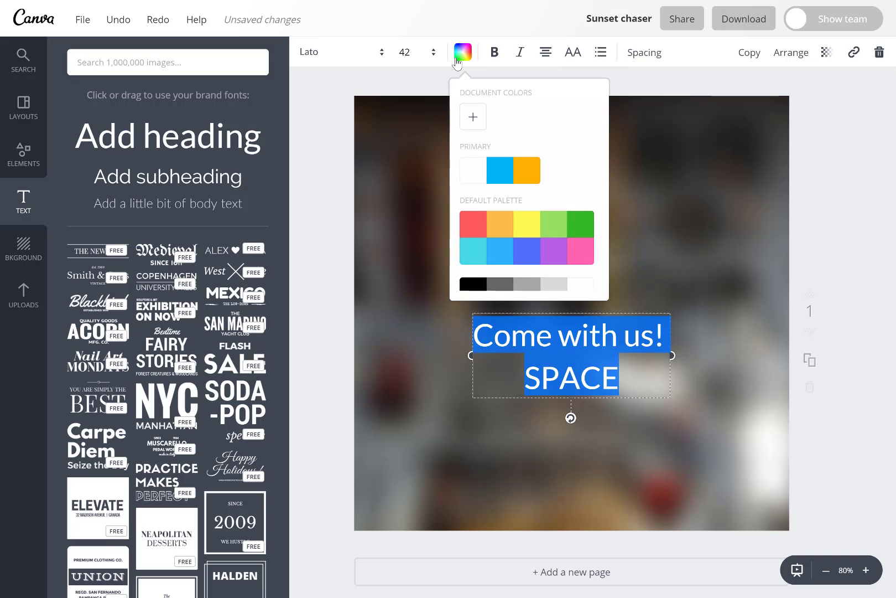
pyautogui.click(474, 182)
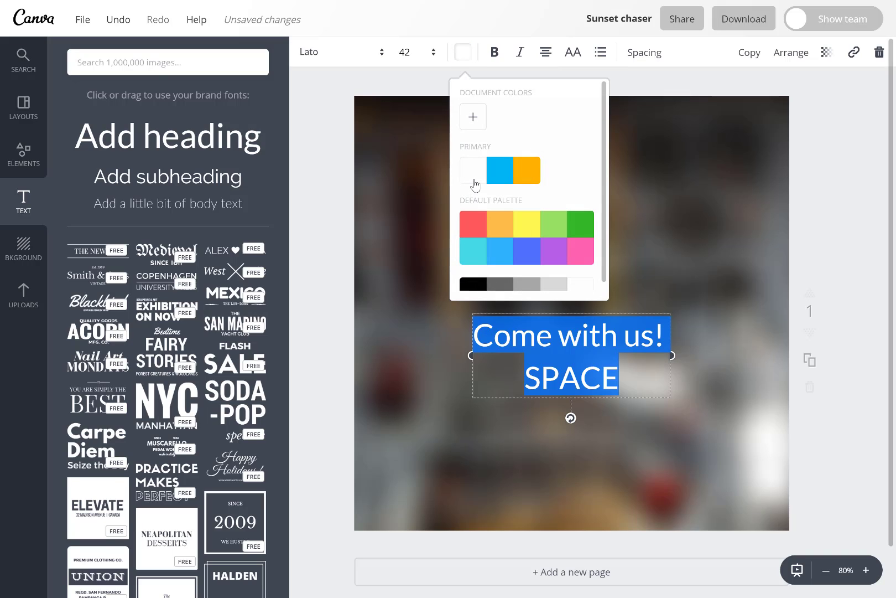
# - Right-align the heading and place it as a narrower, three-line block in the design's upper-right corner
pyautogui.click(546, 52)
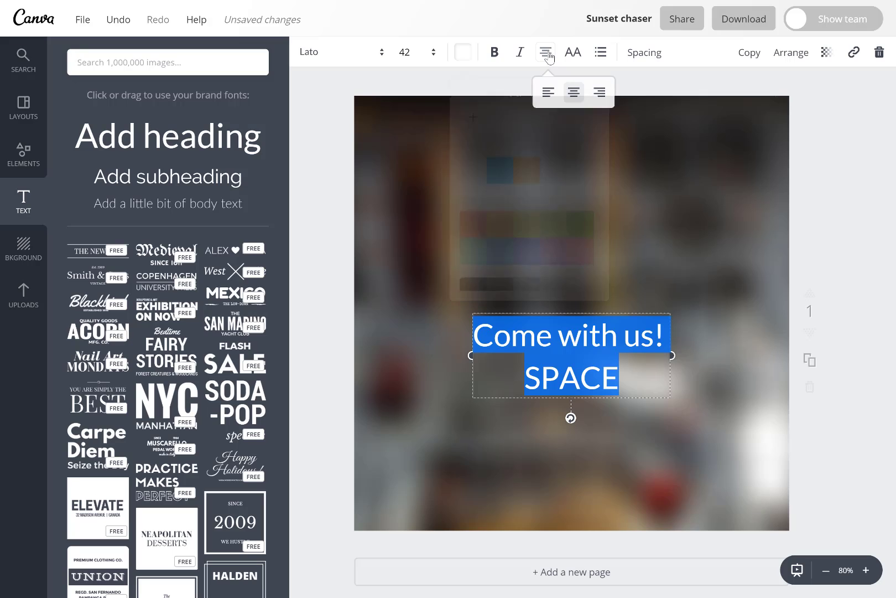
pyautogui.click(599, 92)
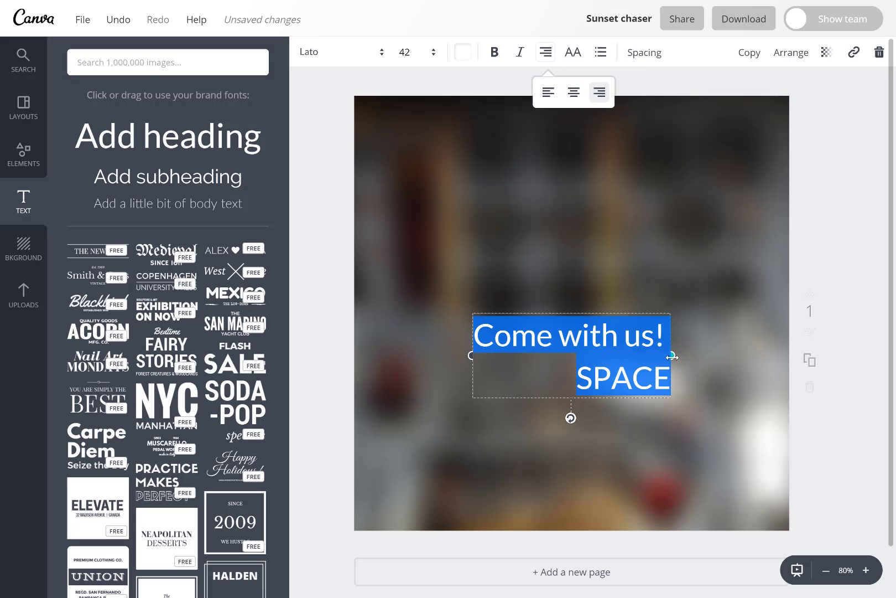
pyautogui.moveTo(672, 357); pyautogui.dragTo(602, 365)
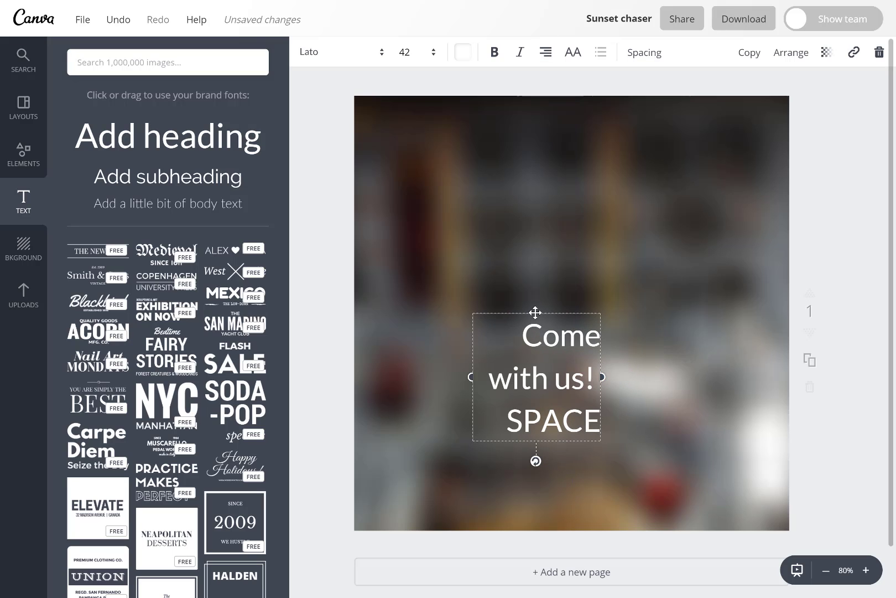
pyautogui.moveTo(534, 312); pyautogui.dragTo(705, 115)
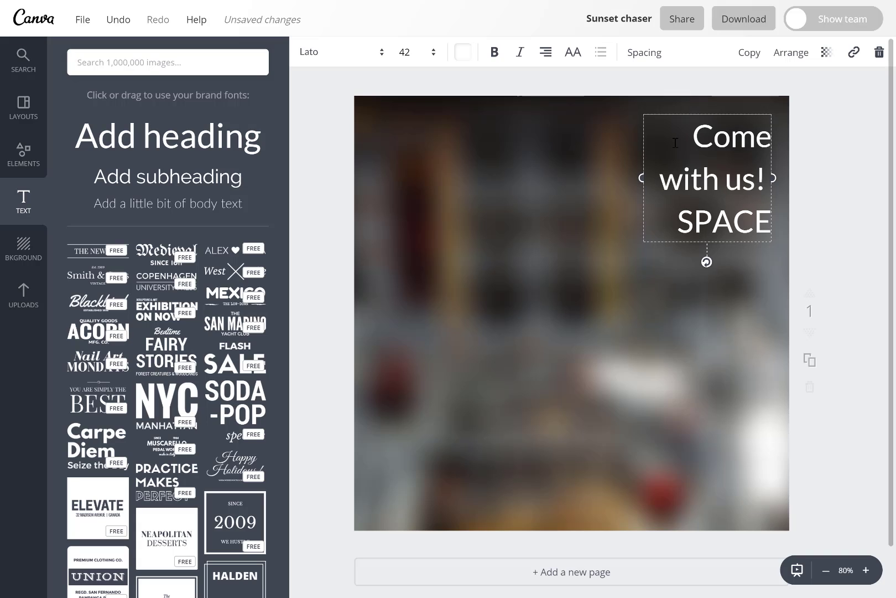
# - Nudge the heading block left in three large increments and move it back by the same amount
pyautogui.hotkey('shift', 'Left')
pyautogui.hotkey('shift', 'Left')
pyautogui.hotkey('shift', 'Left')
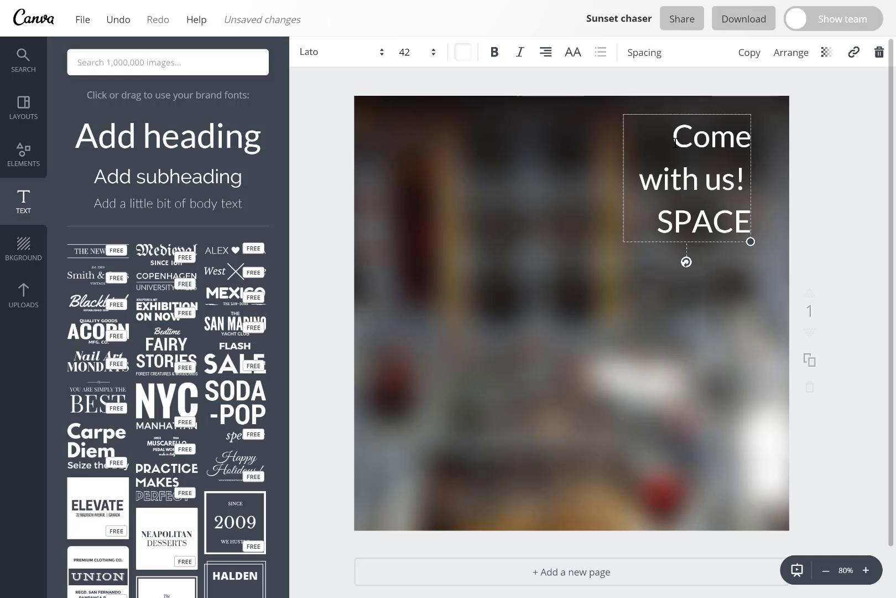
pyautogui.hotkey('shift', 'Right')
pyautogui.hotkey('shift', 'Right')
pyautogui.hotkey('shift', 'Right')
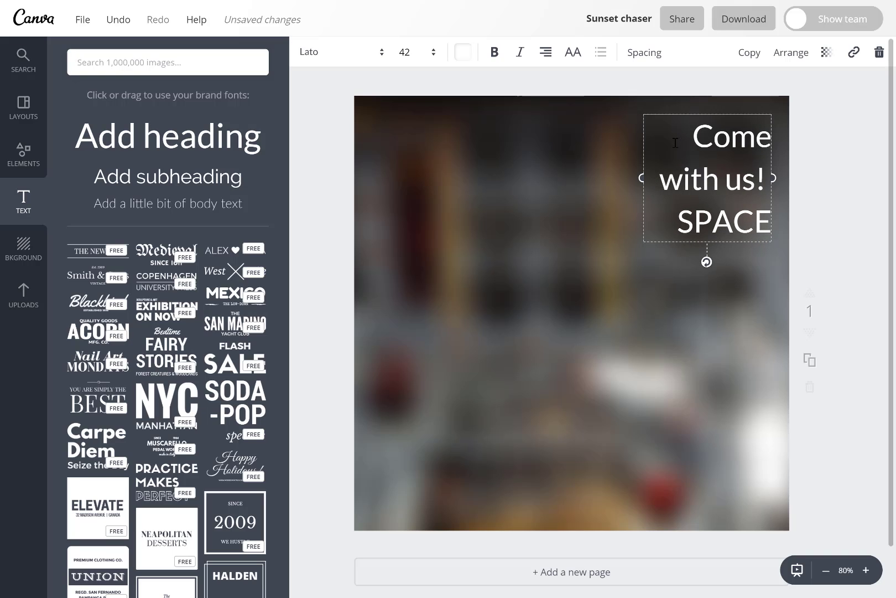
# - Set the background photo's blur to +58 in the advanced filter options
pyautogui.click(446, 311)
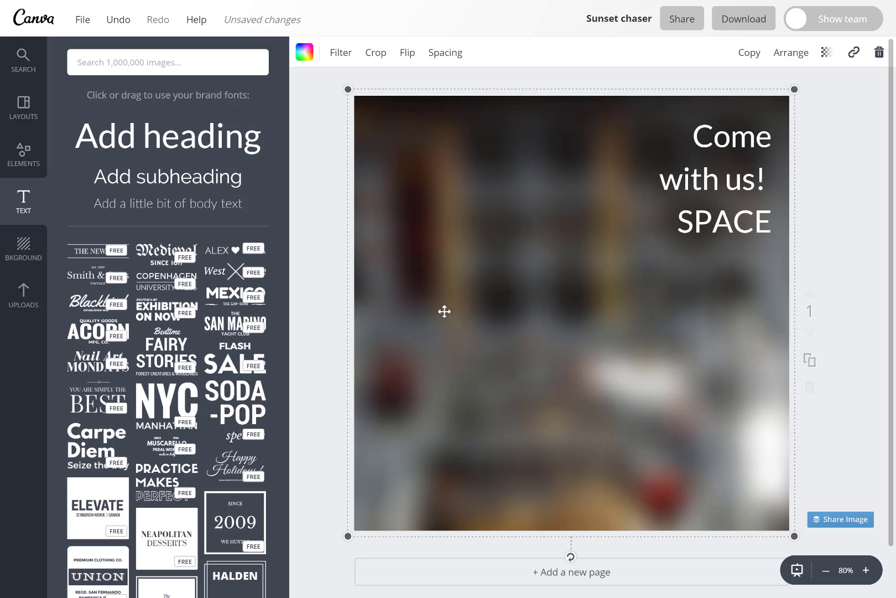
pyautogui.click(341, 53)
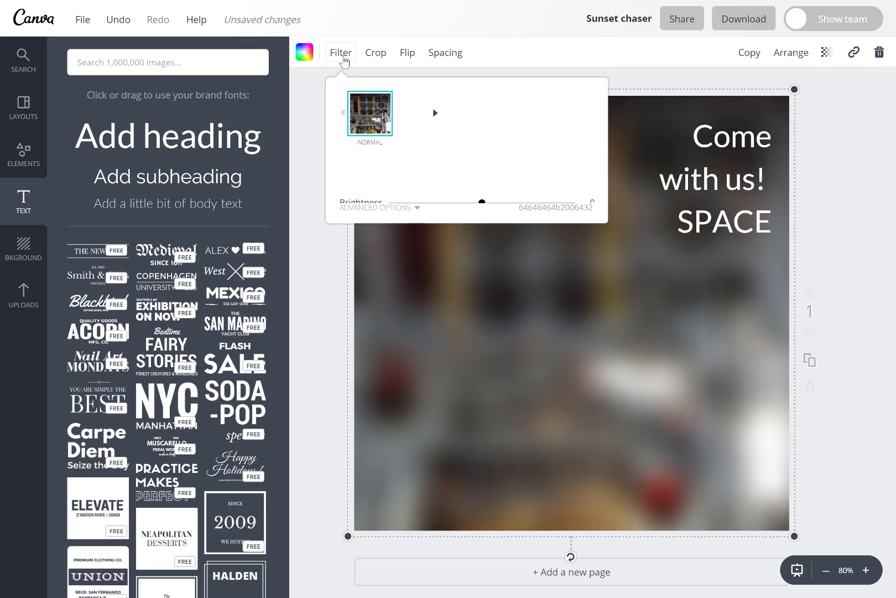
pyautogui.click(381, 207)
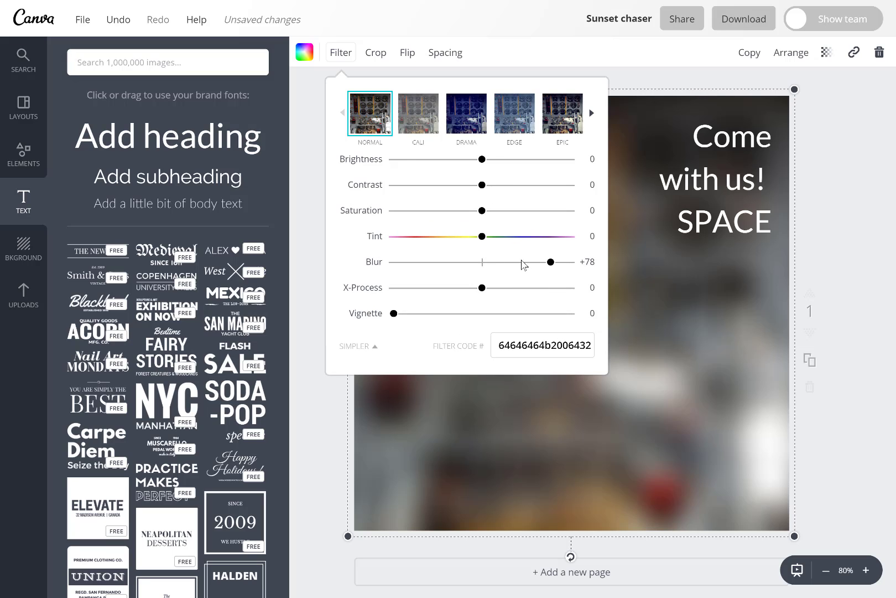
pyautogui.moveTo(550, 262); pyautogui.dragTo(534, 268)
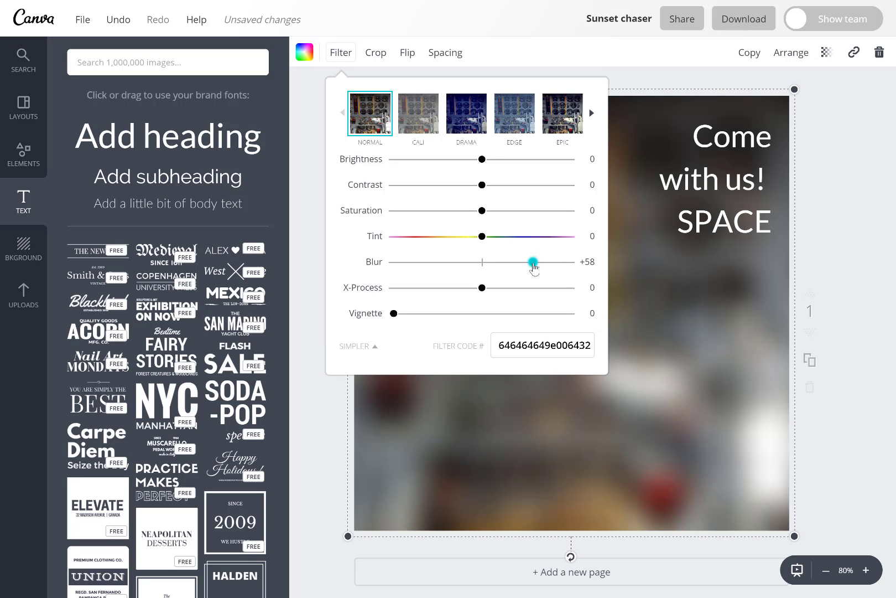
pyautogui.click(473, 464)
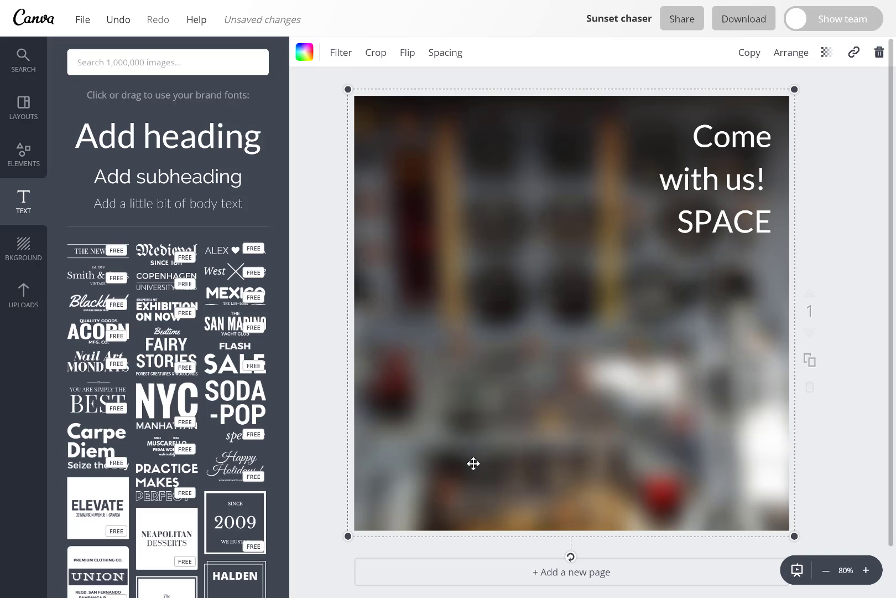
# - Reset the background photo's blur to 0 in the advanced filter options
pyautogui.click(347, 53)
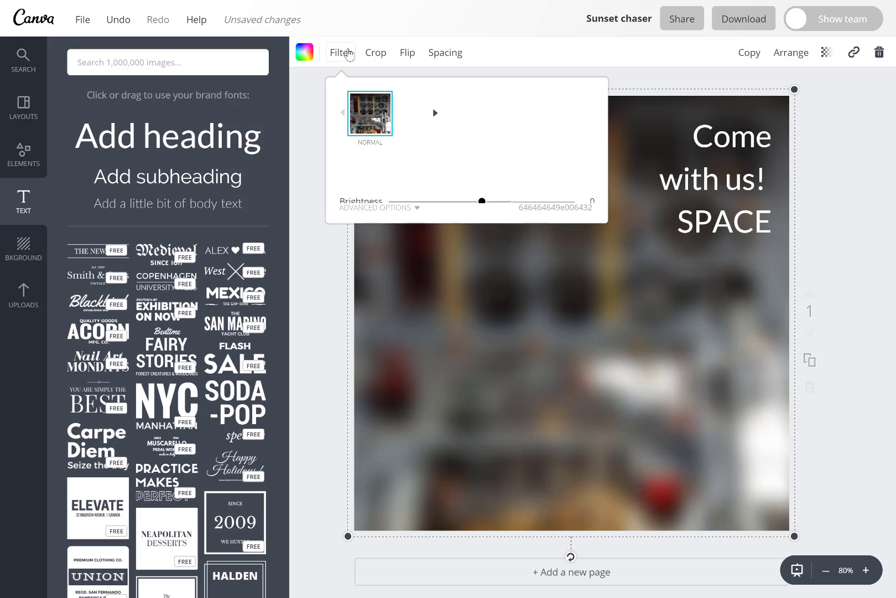
pyautogui.click(395, 208)
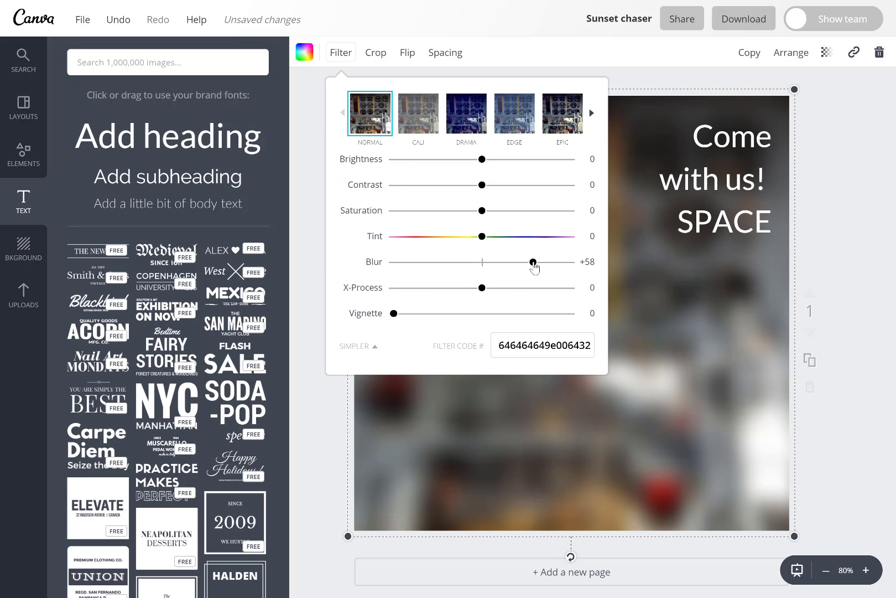
pyautogui.moveTo(518, 269); pyautogui.dragTo(482, 262)
pyautogui.click(408, 441)
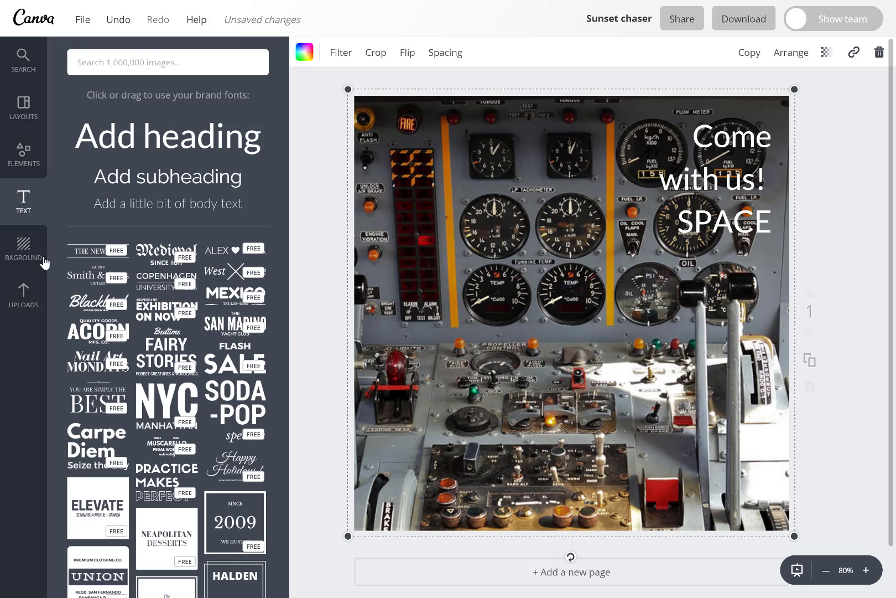
# - Add a plain square shape and stretch it to cover the right half of the design at full height
pyautogui.click(23, 154)
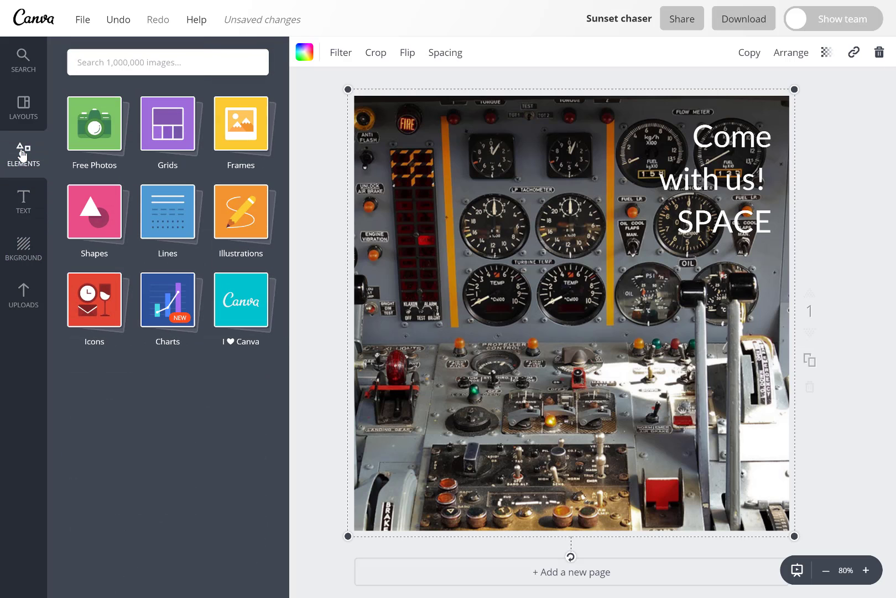
pyautogui.click(105, 214)
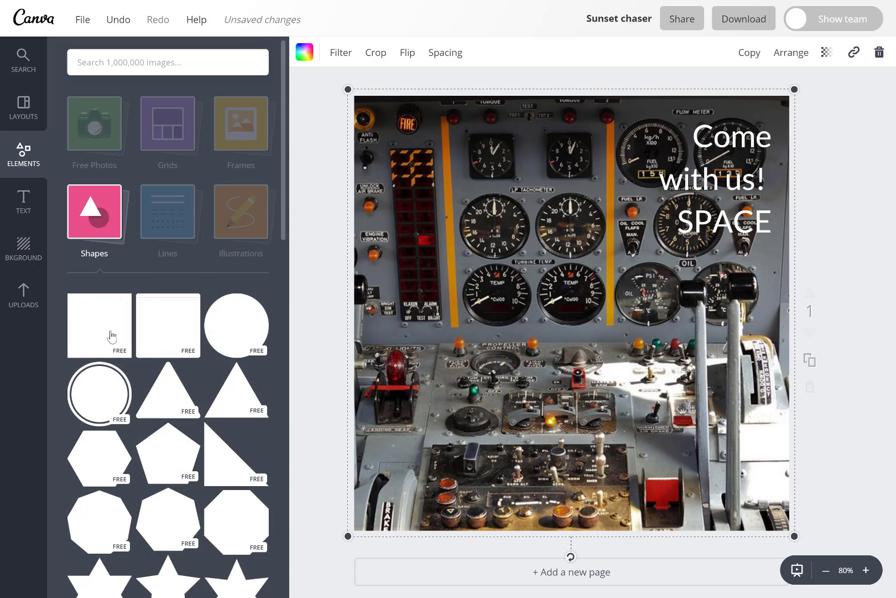
pyautogui.click(110, 336)
pyautogui.moveTo(574, 193); pyautogui.dragTo(657, 138)
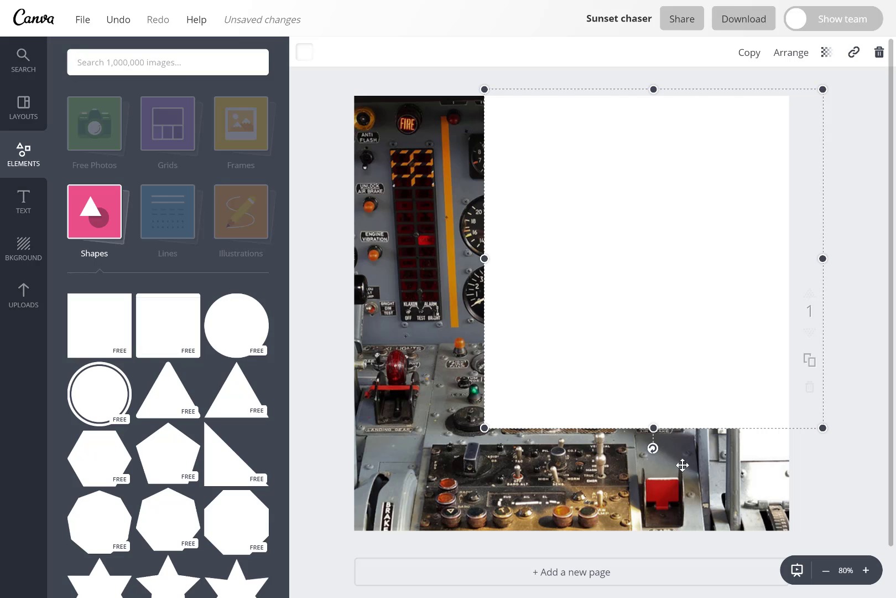
pyautogui.moveTo(654, 429); pyautogui.dragTo(679, 557)
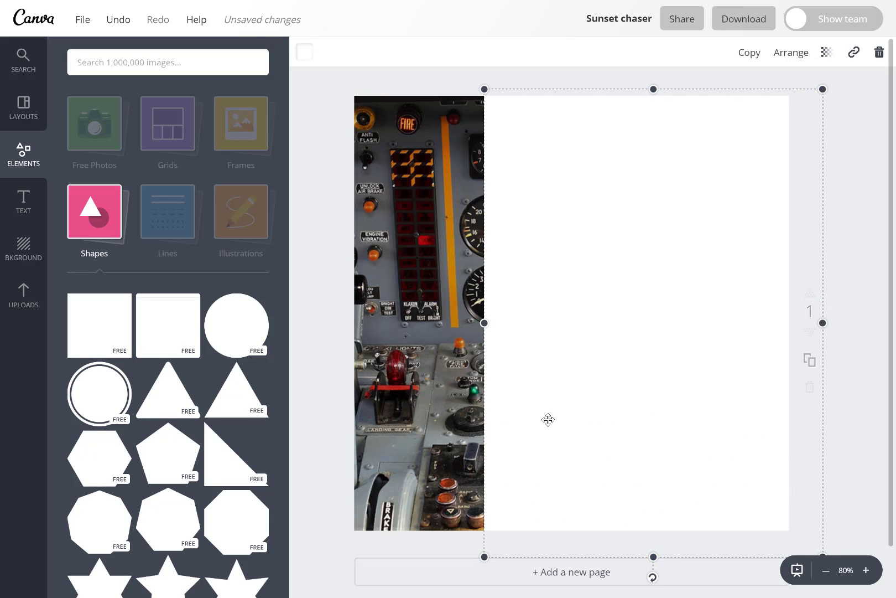
pyautogui.moveTo(484, 324); pyautogui.dragTo(575, 319)
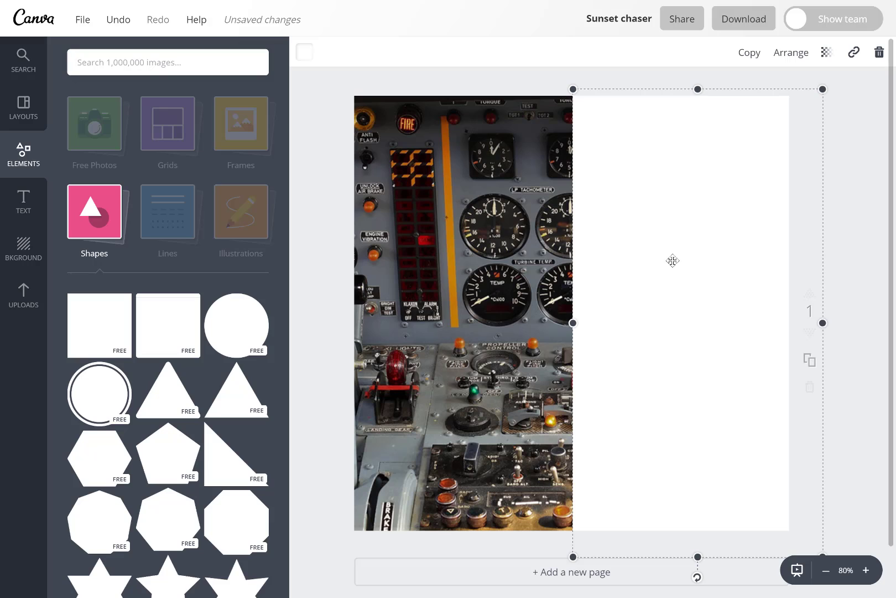
# - Send the white rectangle behind the heading and set its transparency to 64
pyautogui.click(791, 53)
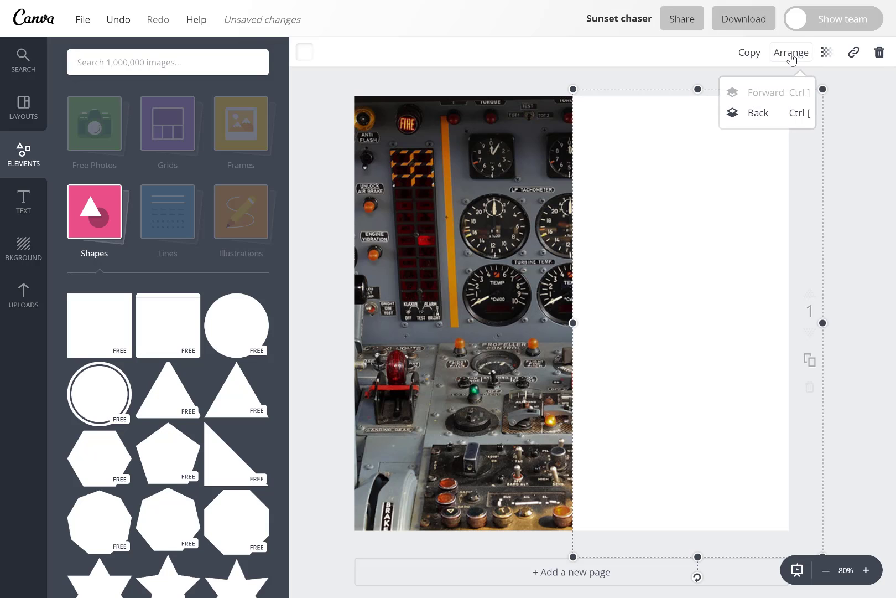
pyautogui.click(759, 114)
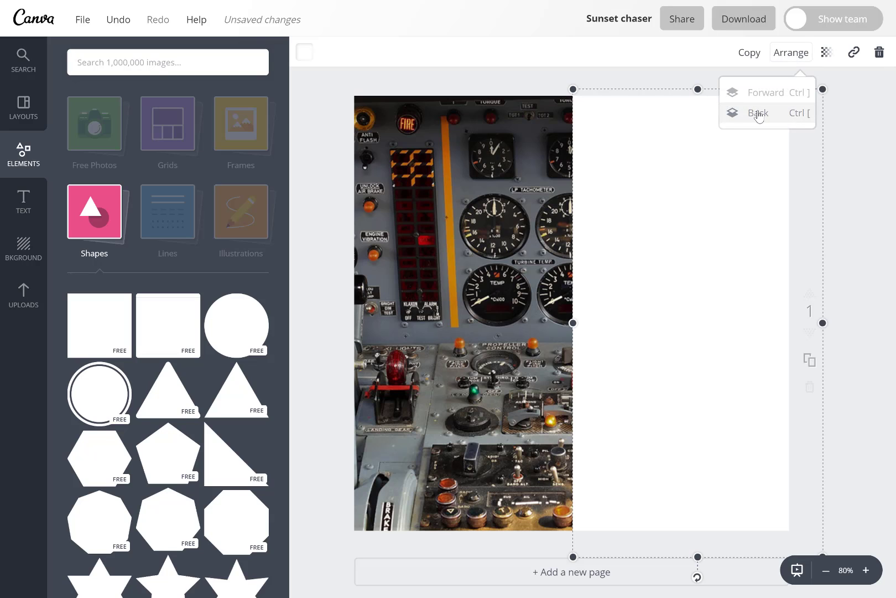
pyautogui.click(637, 205)
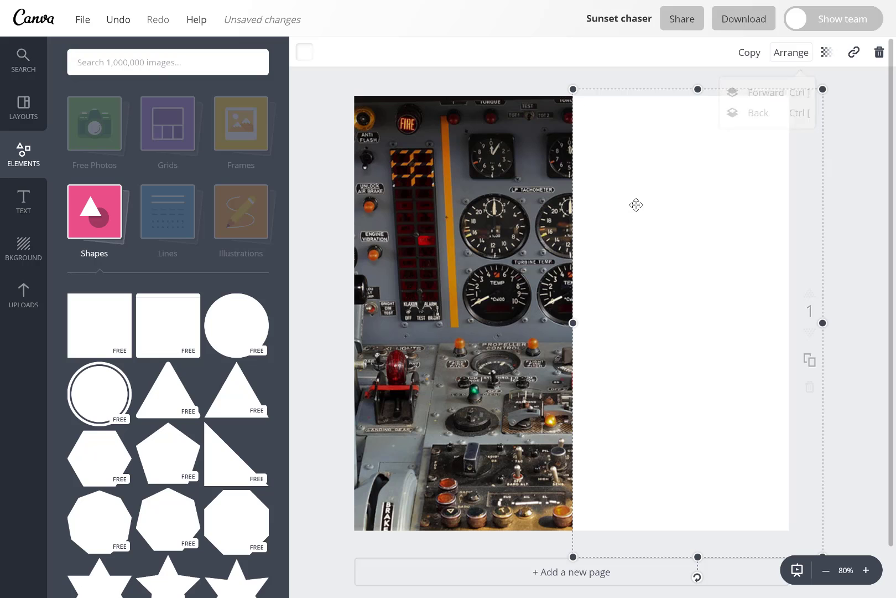
pyautogui.click(827, 53)
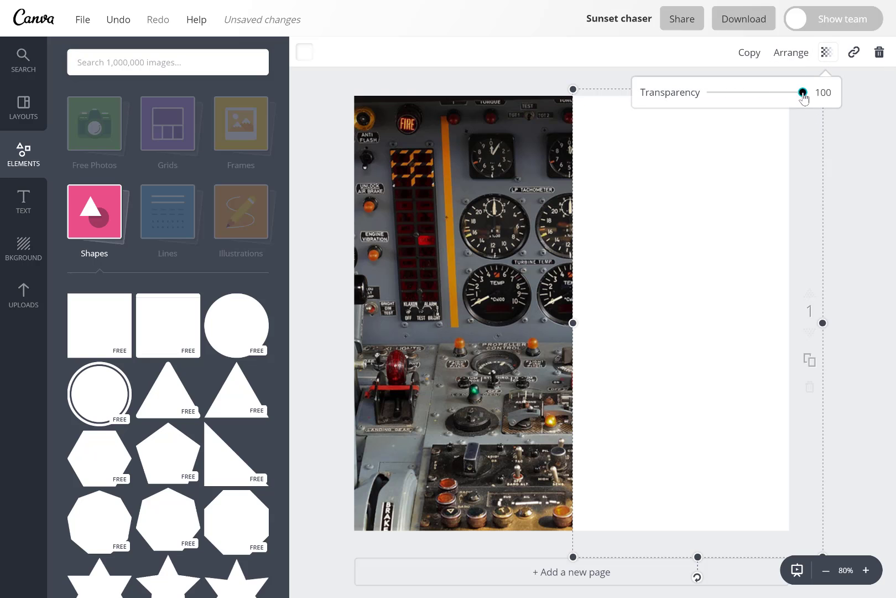
pyautogui.moveTo(803, 93); pyautogui.dragTo(772, 99)
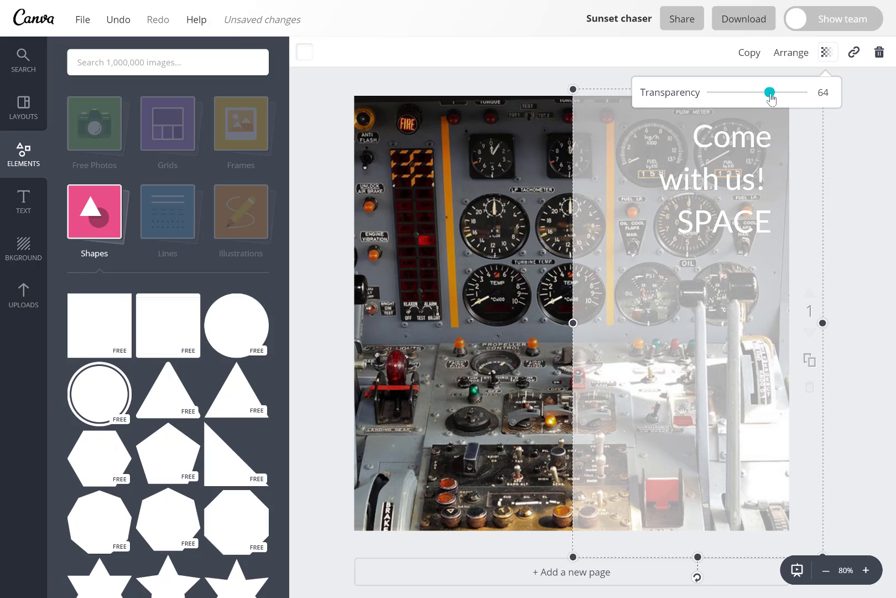
# - Change the colour of the entire heading text to dark grey
pyautogui.click(715, 143)
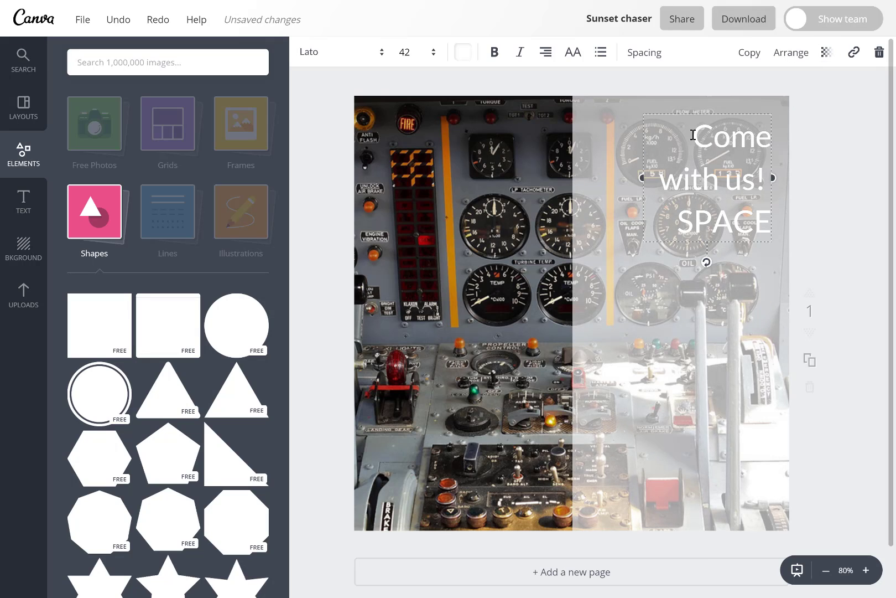
pyautogui.moveTo(695, 134); pyautogui.dragTo(795, 242)
pyautogui.click(464, 52)
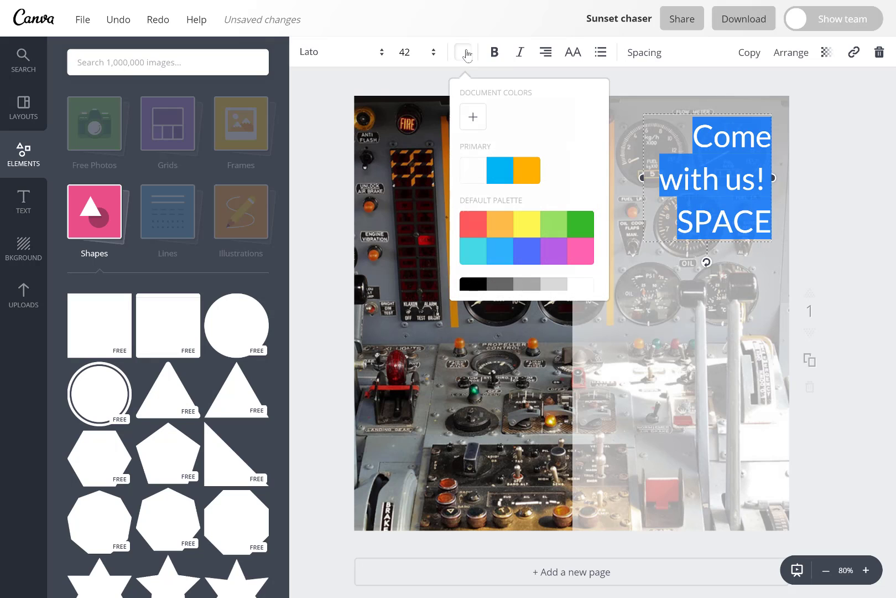
pyautogui.click(500, 285)
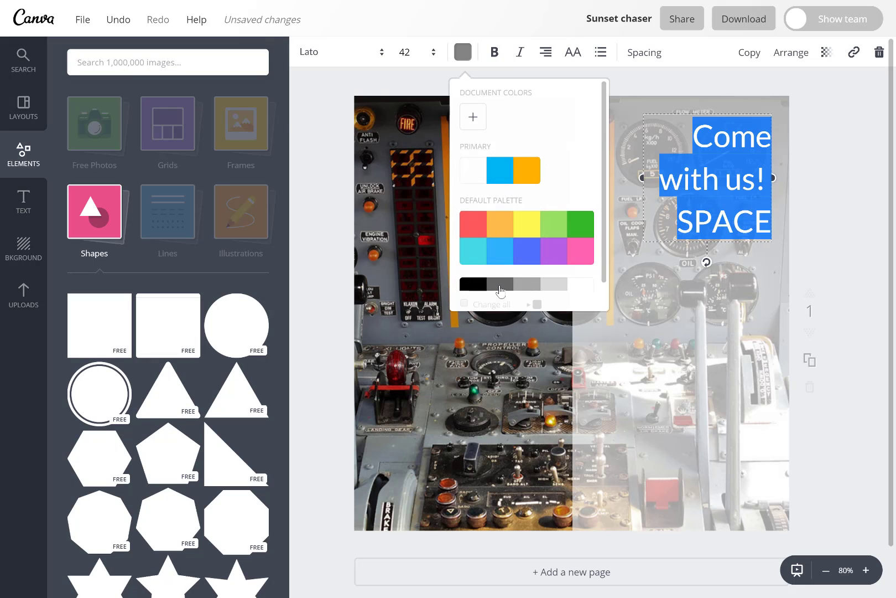
pyautogui.click(837, 164)
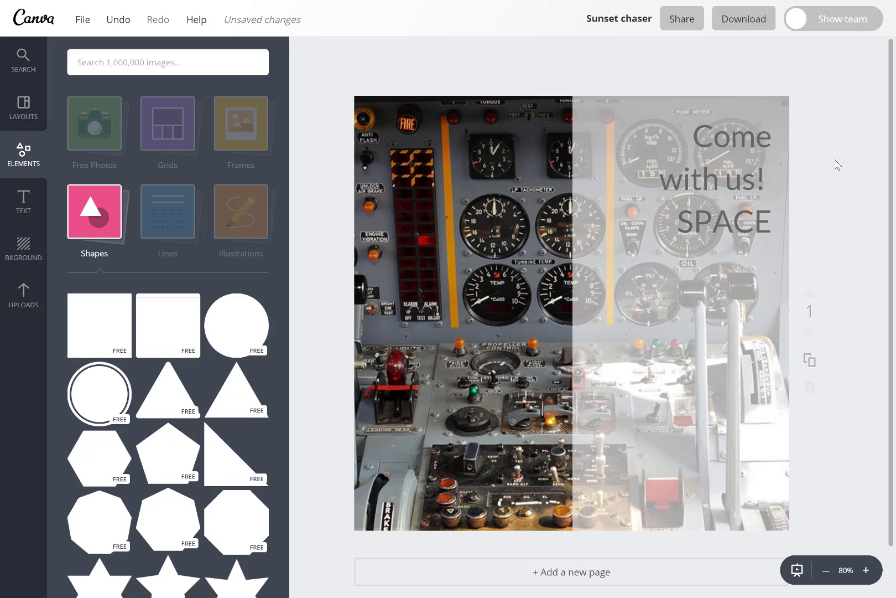
# - Change the overlay rectangle's colour to dark grey
pyautogui.click(634, 314)
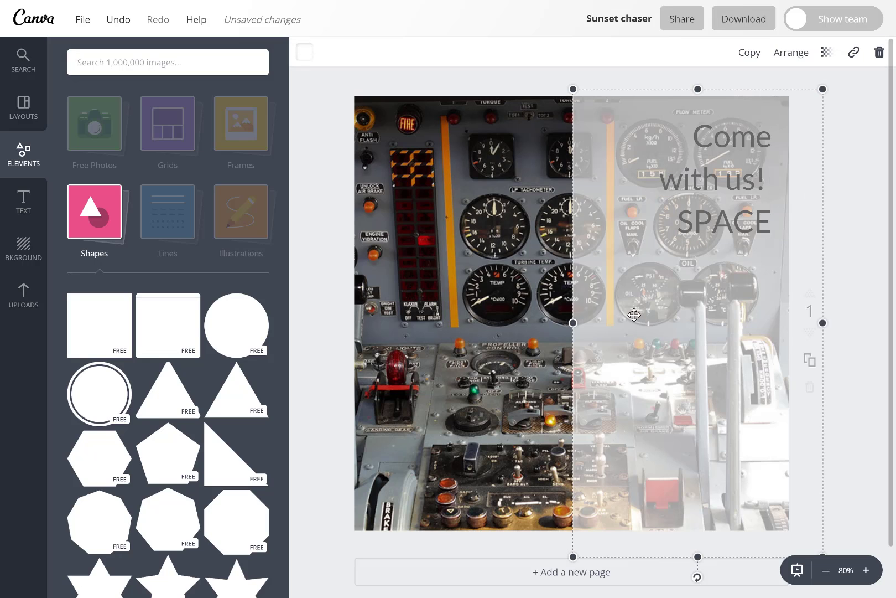
pyautogui.click(303, 53)
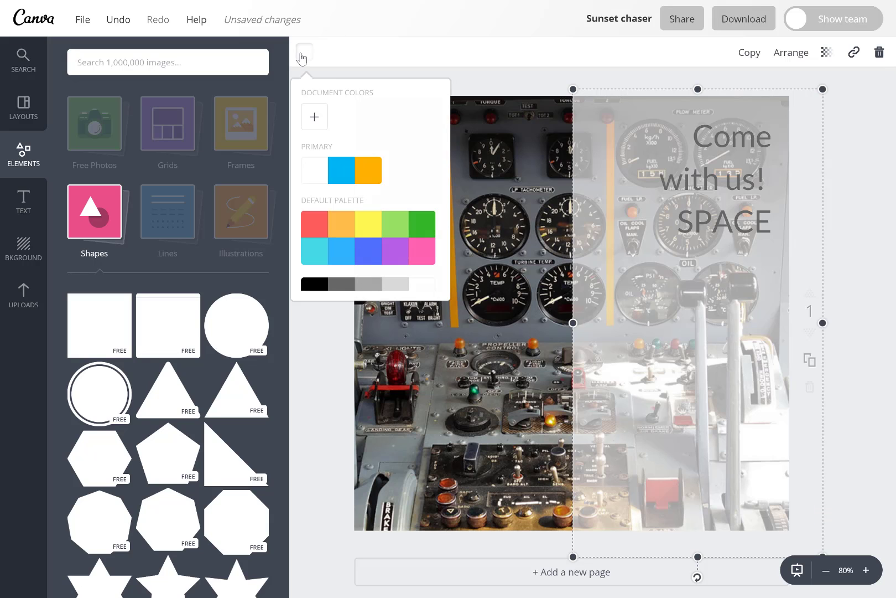
pyautogui.click(335, 285)
# - Change the whole heading's colour back to white
pyautogui.click(748, 138)
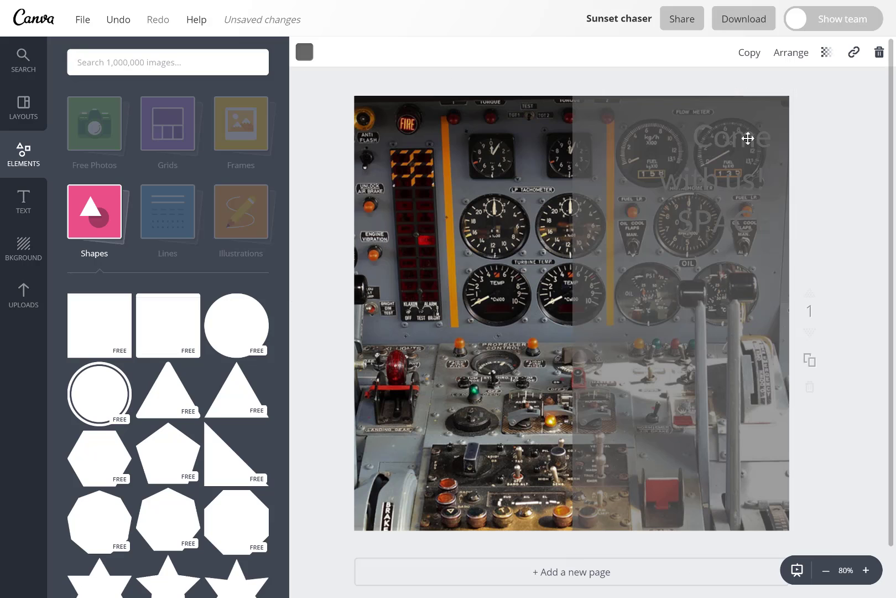
pyautogui.click(747, 138)
pyautogui.doubleClick(748, 138)
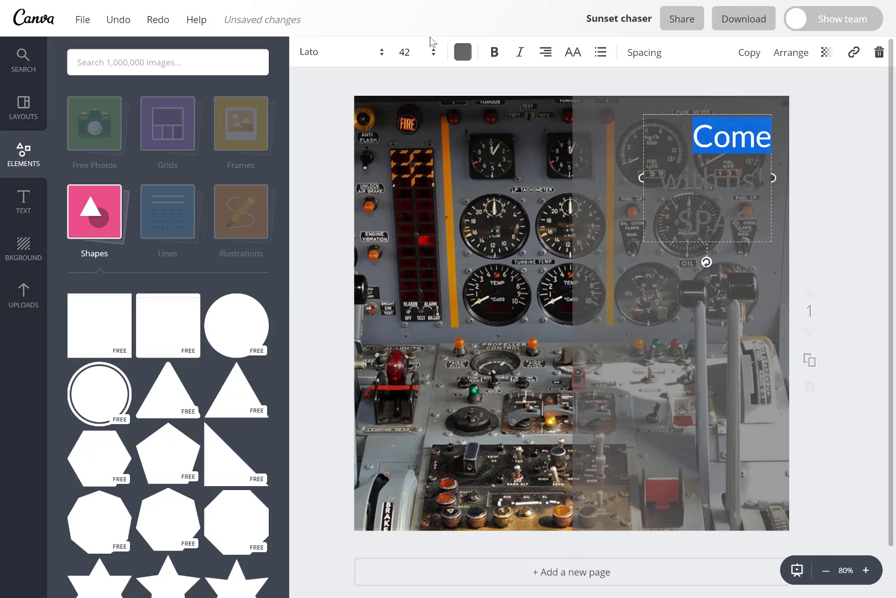
pyautogui.click(464, 52)
pyautogui.click(845, 164)
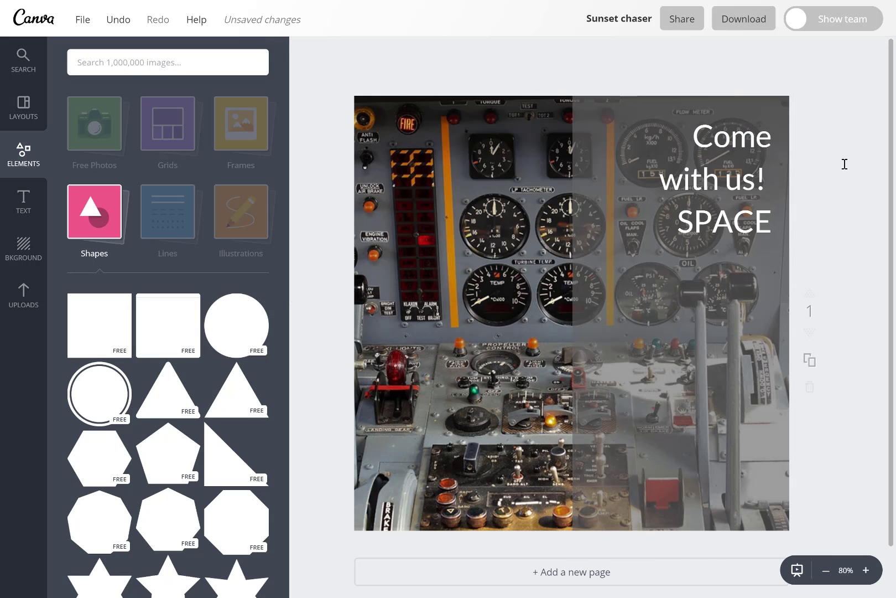
# - Set the dark grey overlay rectangle's transparency to 92
pyautogui.click(728, 293)
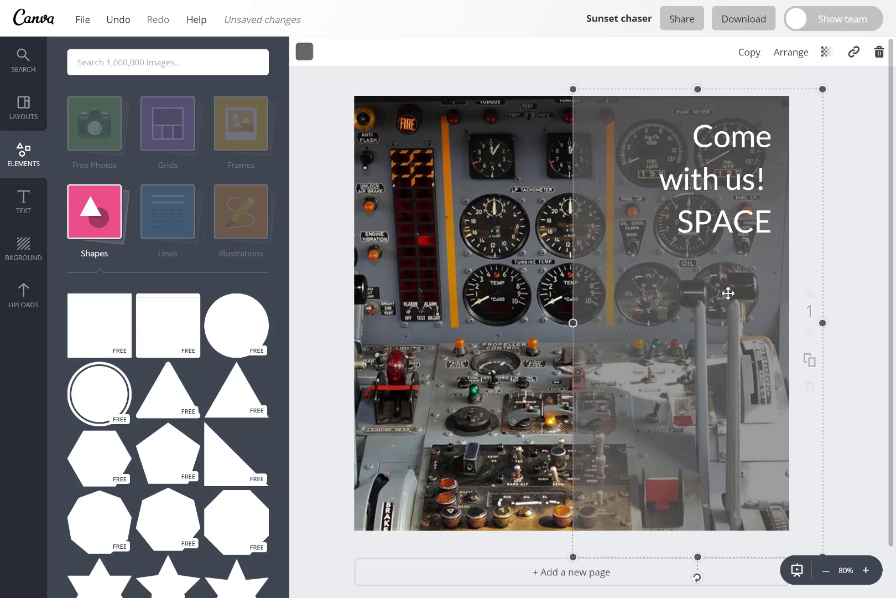
pyautogui.click(826, 52)
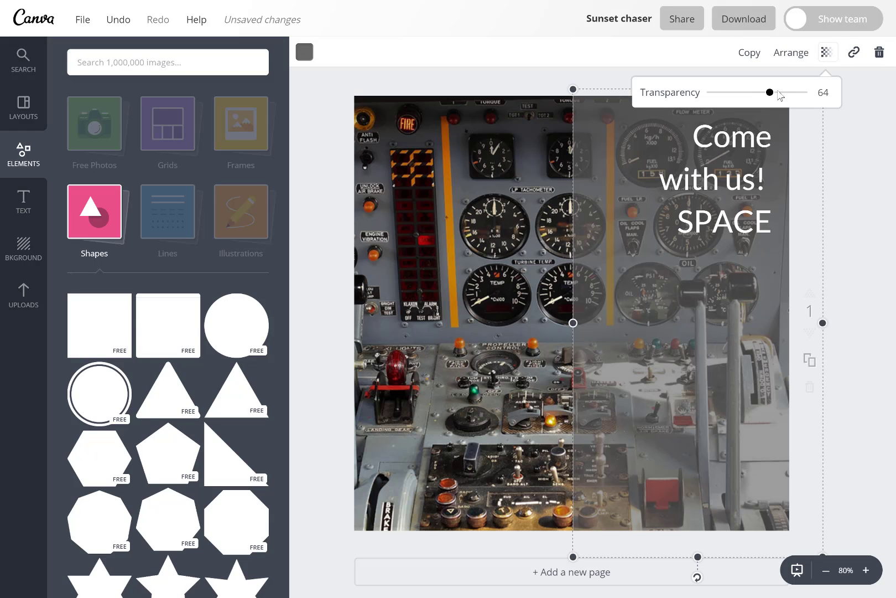
pyautogui.moveTo(770, 92); pyautogui.dragTo(797, 100)
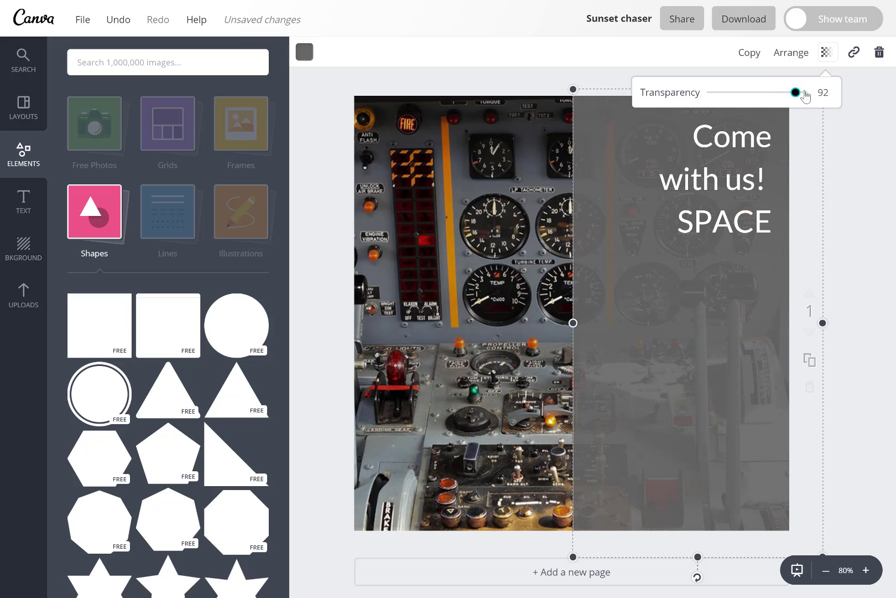
pyautogui.click(872, 250)
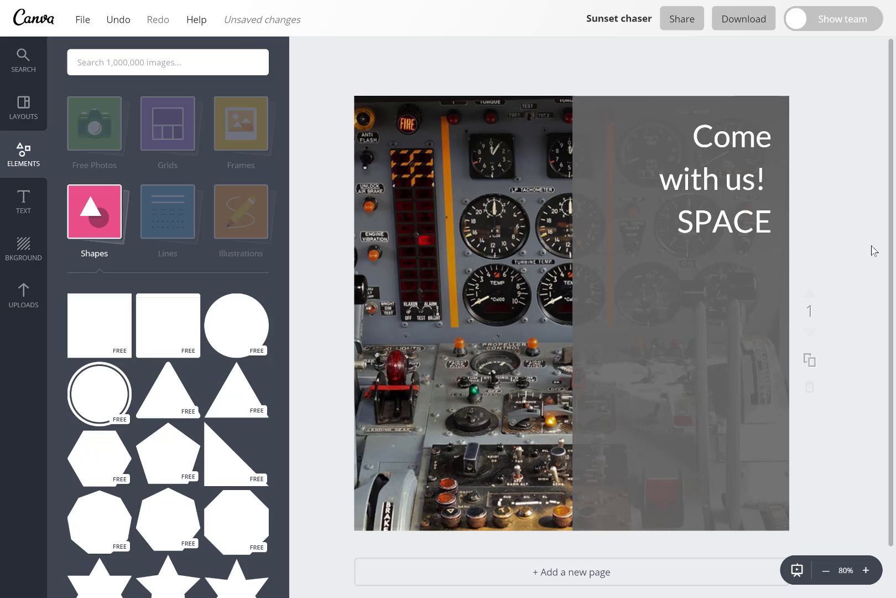
# - Delete the dark grey overlay rectangle from the design
pyautogui.click(597, 312)
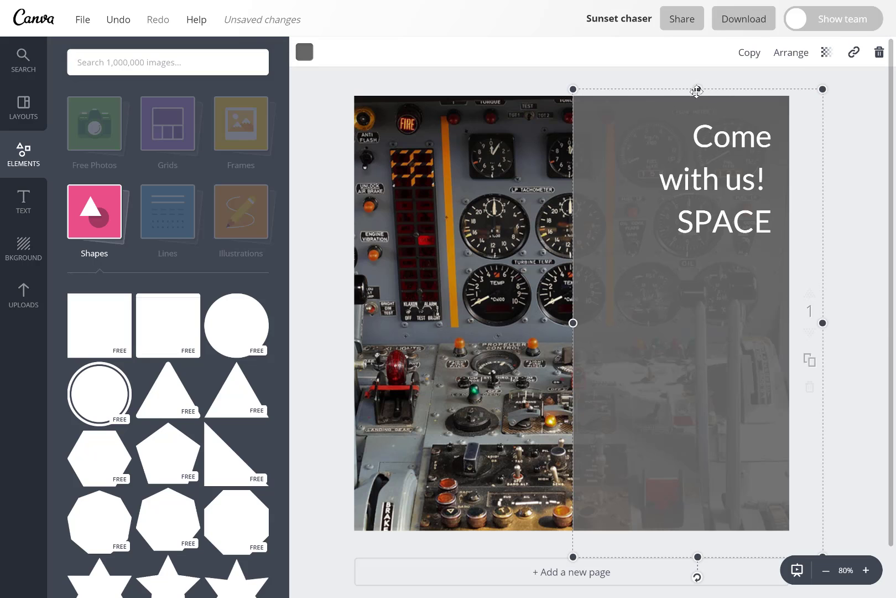
pyautogui.click(879, 53)
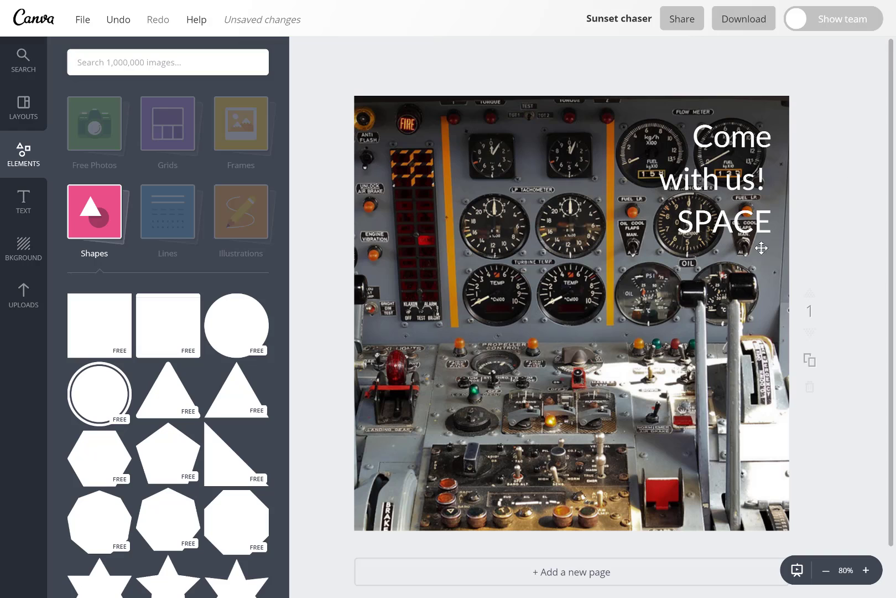
# - Set the background photo's saturation to -100 and its brightness to -30 in the advanced filter options
pyautogui.click(496, 226)
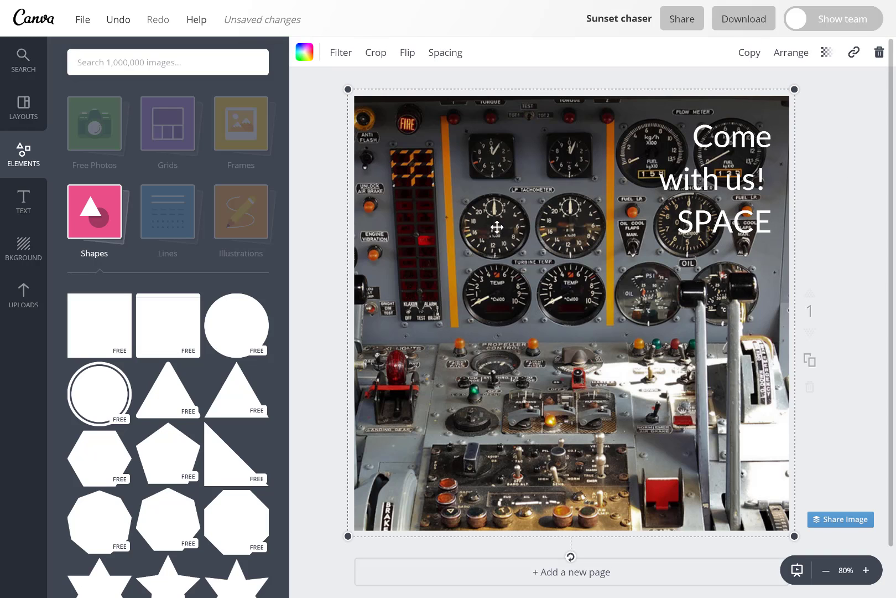
pyautogui.click(340, 53)
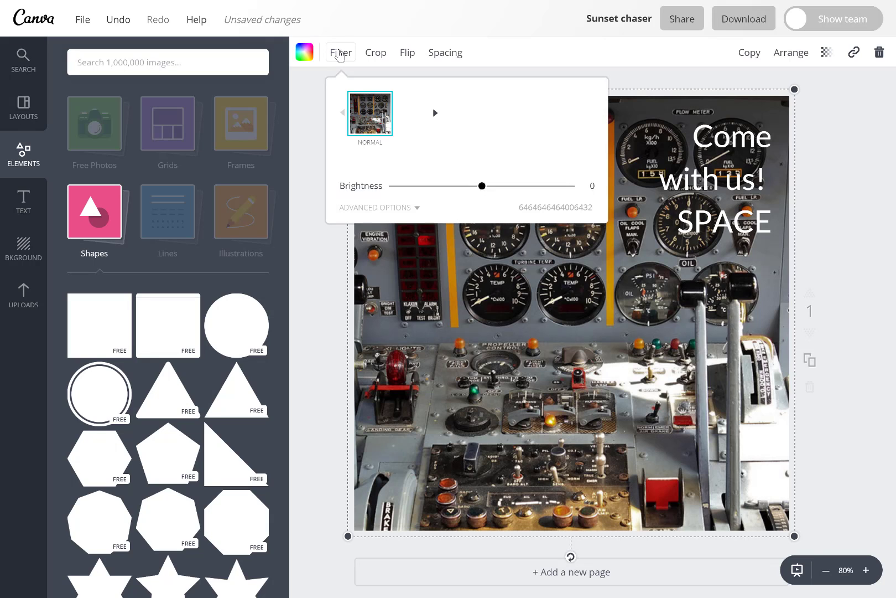
pyautogui.click(394, 208)
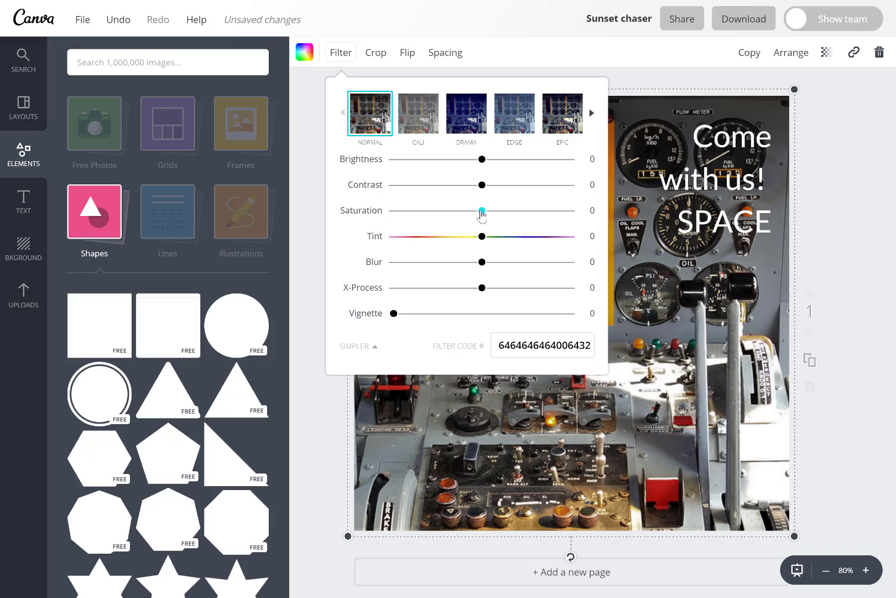
pyautogui.moveTo(480, 212); pyautogui.dragTo(364, 220)
pyautogui.moveTo(482, 161); pyautogui.dragTo(457, 164)
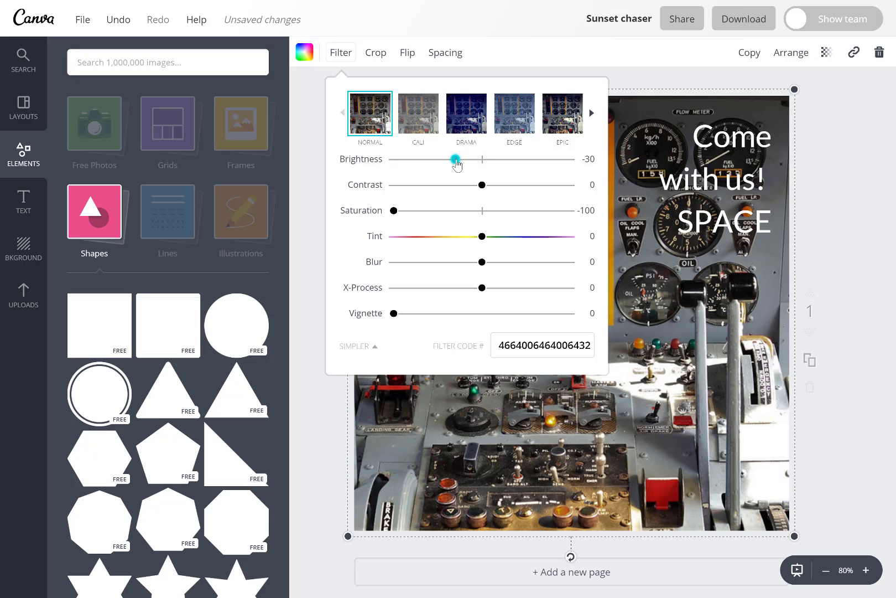
pyautogui.click(562, 406)
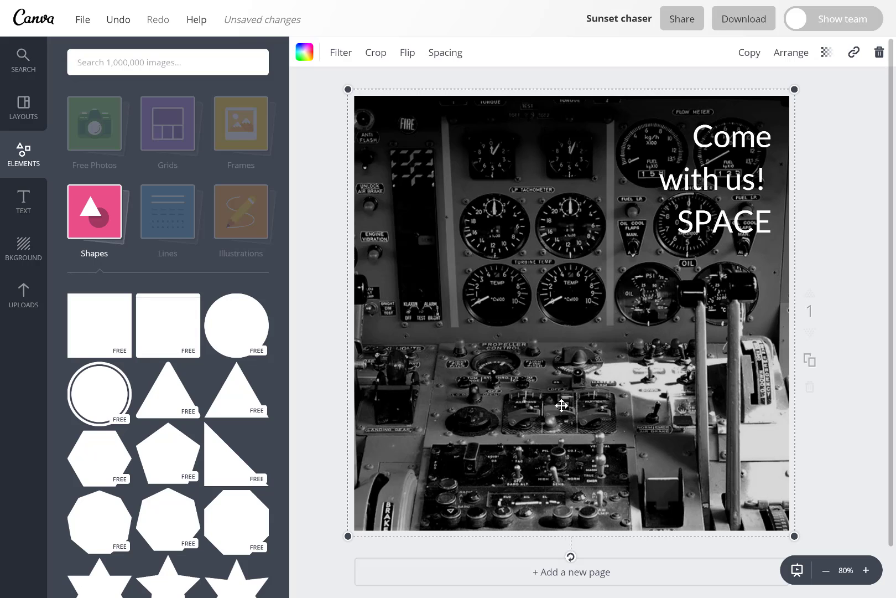
# - Replace the cockpit background photo with the uploaded dark wooden planks image
pyautogui.click(22, 301)
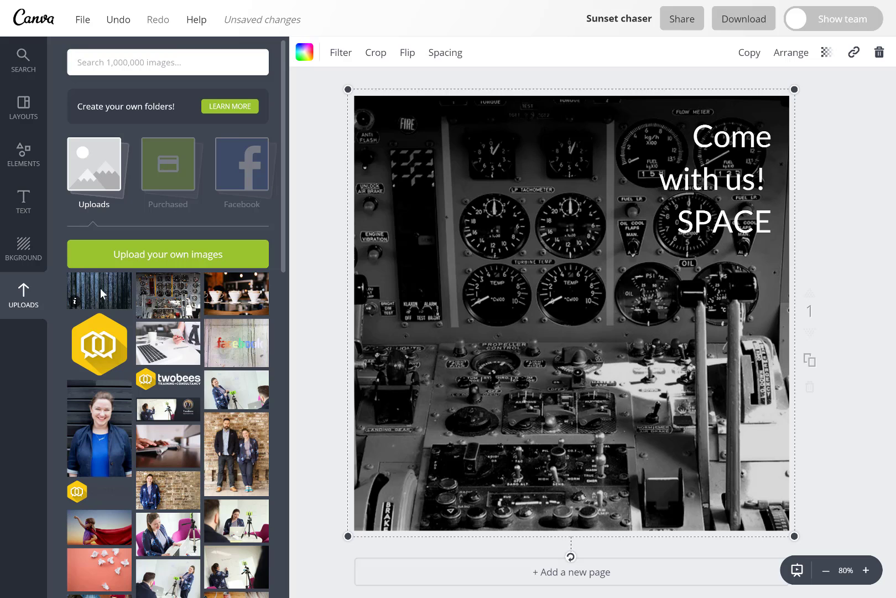
pyautogui.moveTo(97, 296); pyautogui.dragTo(466, 270)
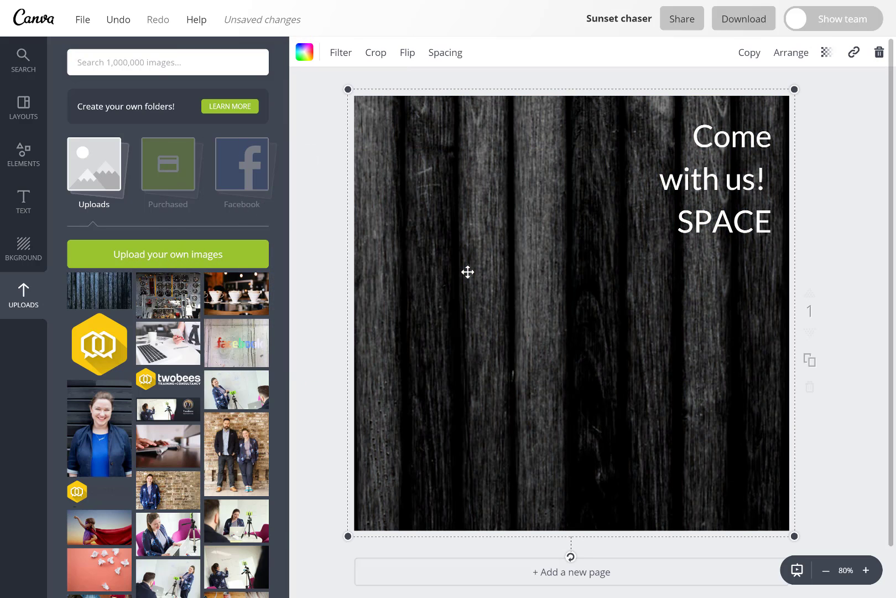
# - Set the wooden planks background's brightness to 0 and restore its saturation to about the neutral midpoint in the advanced filter options
pyautogui.click(342, 54)
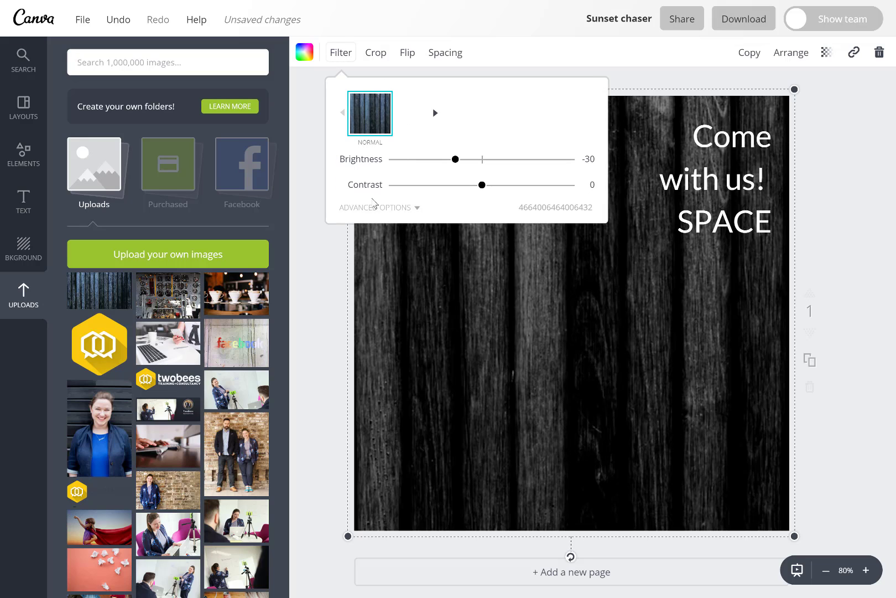
pyautogui.click(368, 208)
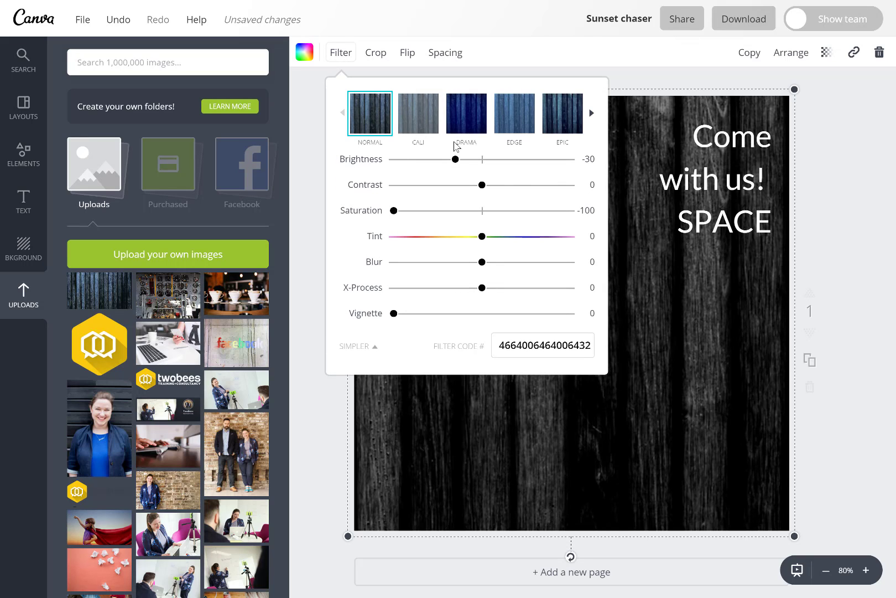
pyautogui.moveTo(456, 160); pyautogui.dragTo(483, 160)
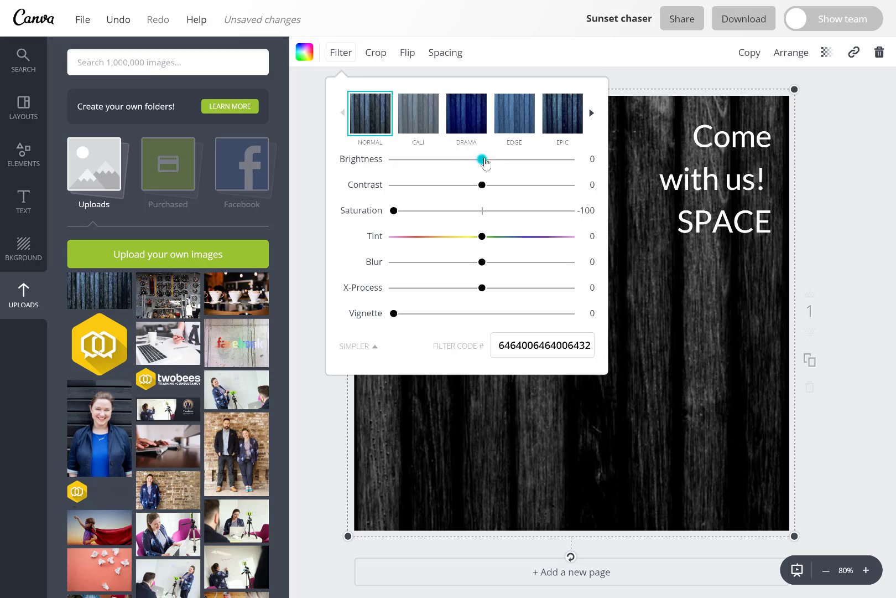
pyautogui.moveTo(394, 211); pyautogui.dragTo(485, 218)
pyautogui.click(677, 477)
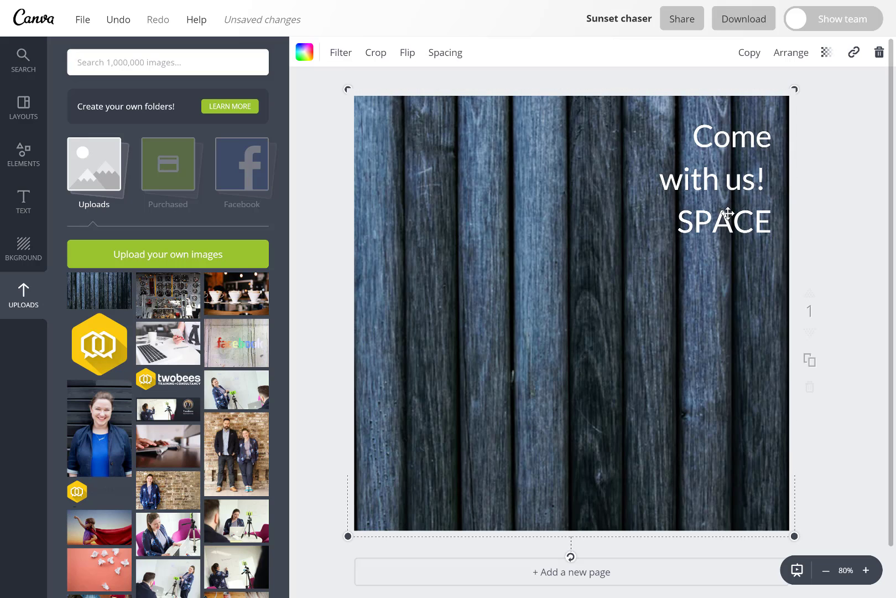
# - Set the "Come with us! SPACE" heading's font size to 72 and widen its text box leftward so the words wrap onto three lines
pyautogui.click(728, 213)
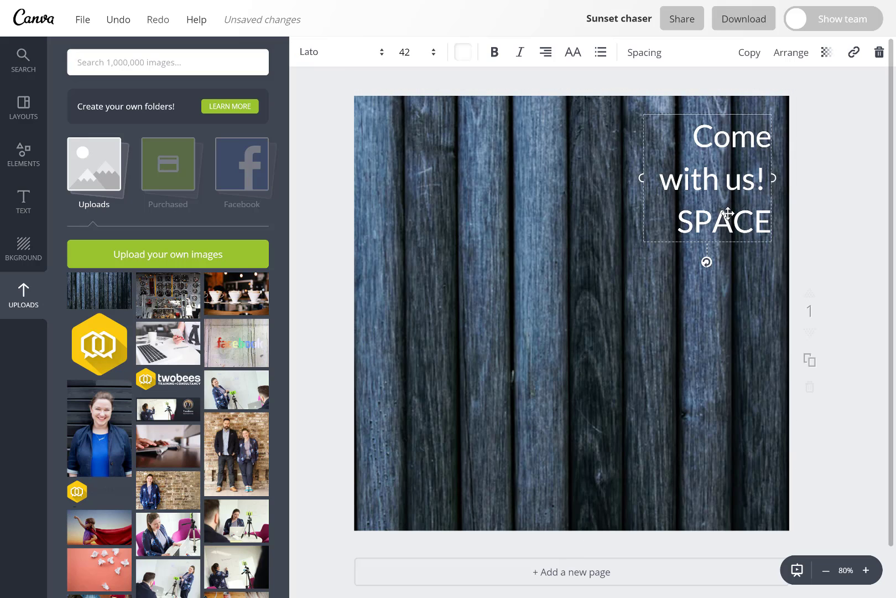
pyautogui.doubleClick(693, 133)
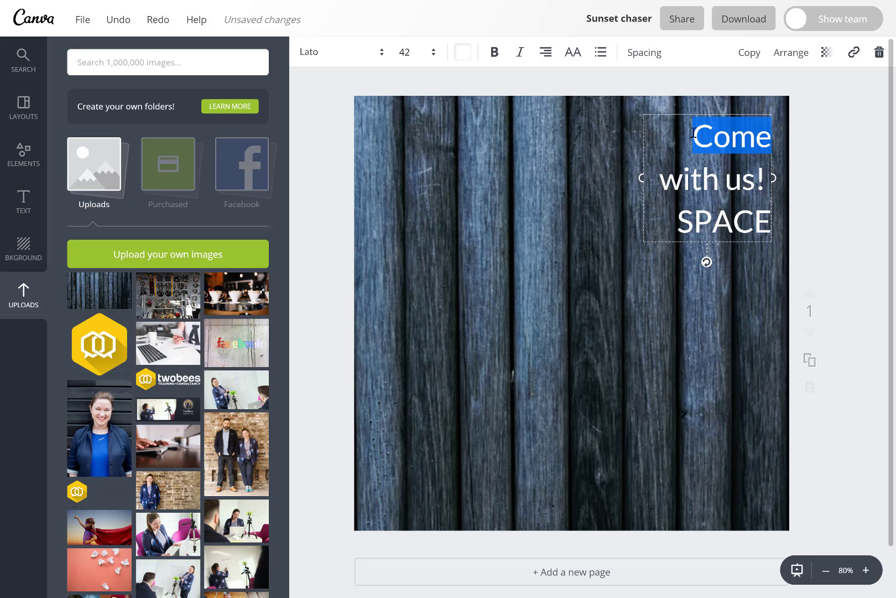
pyautogui.click(693, 133)
pyautogui.click(412, 51)
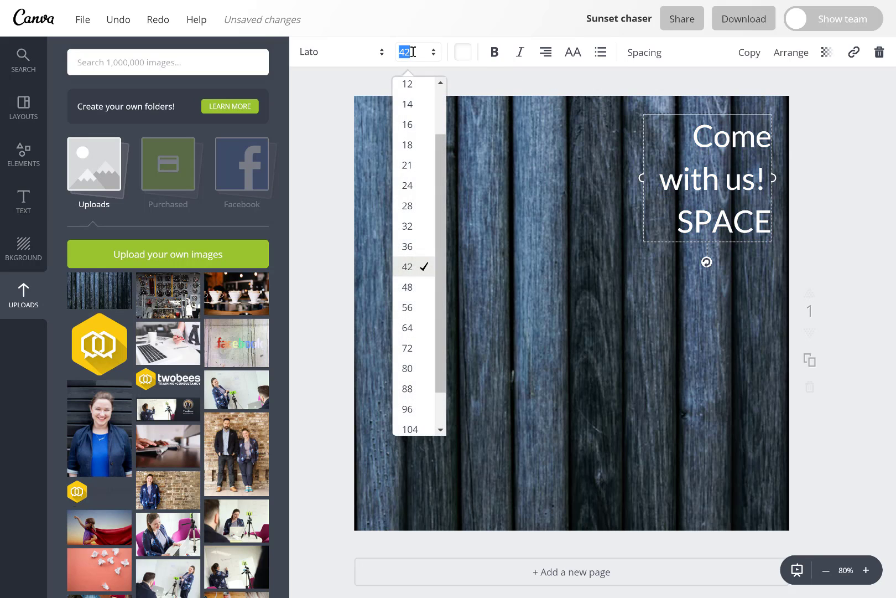
pyautogui.click(411, 356)
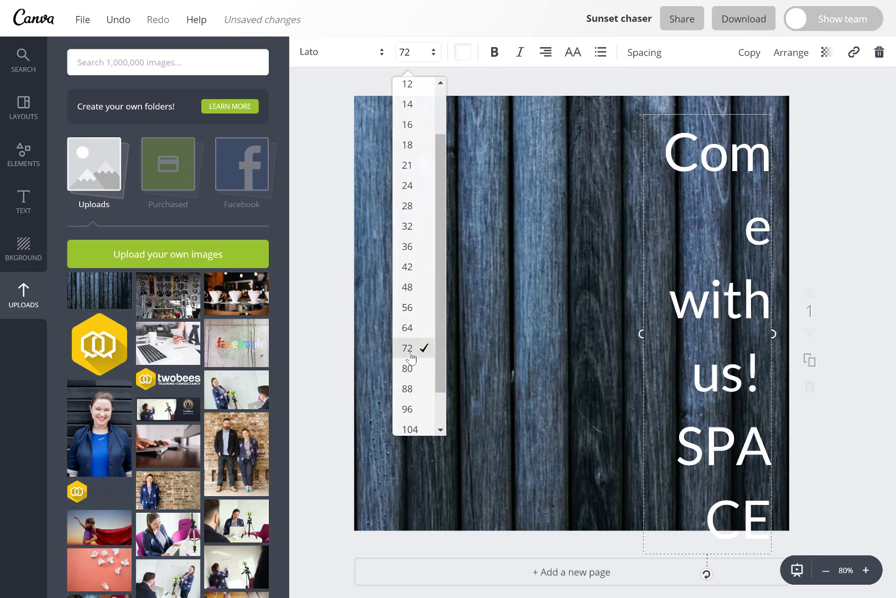
pyautogui.moveTo(642, 334); pyautogui.dragTo(541, 331)
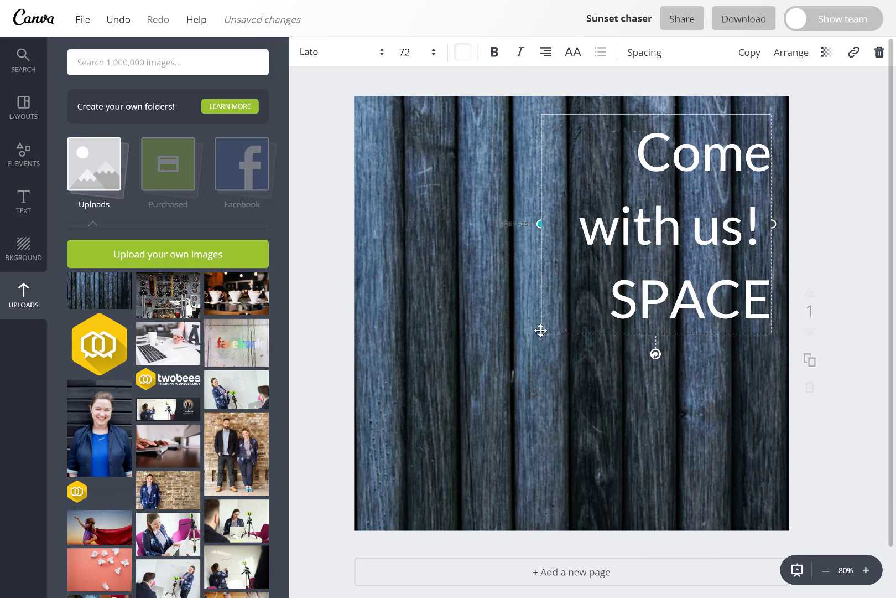
pyautogui.click(520, 446)
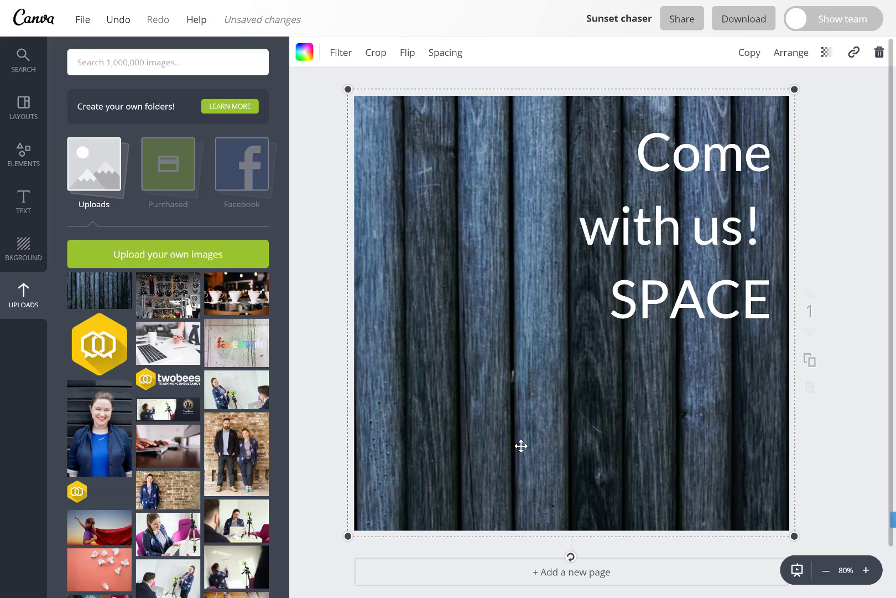